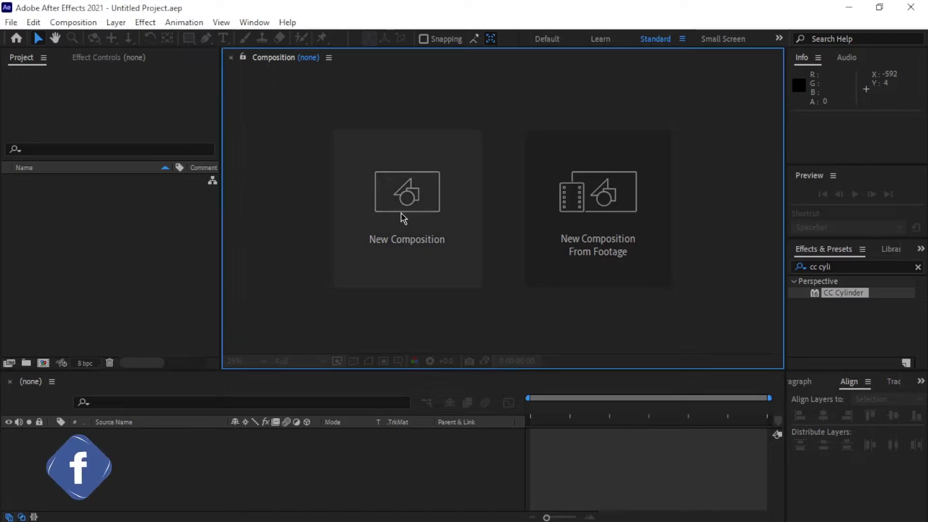
Create a 1920×1080 composition named Main.
left_click(408, 209)
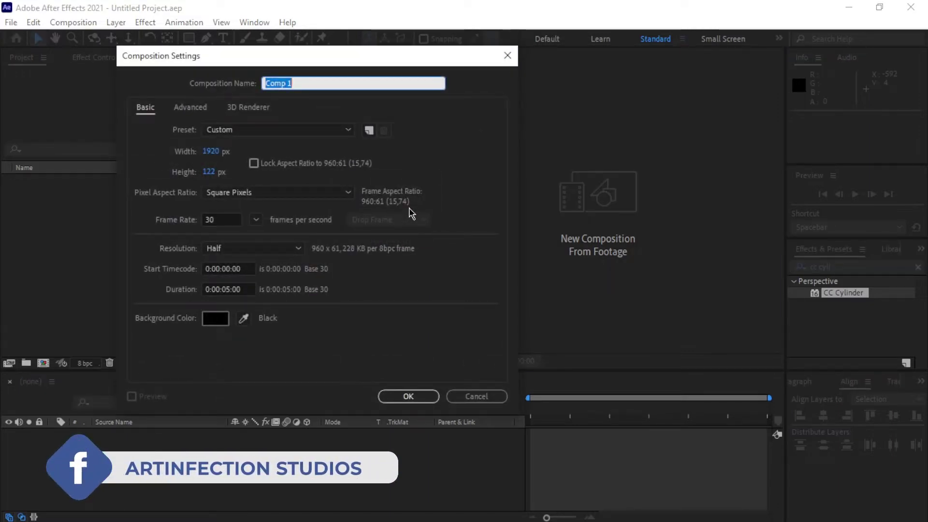
type("Main")
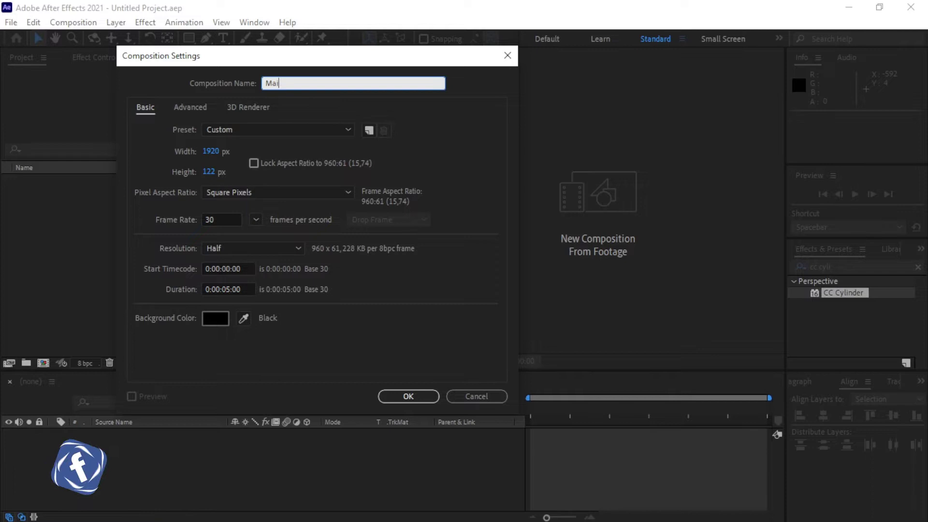
left_click(211, 172)
type("1080")
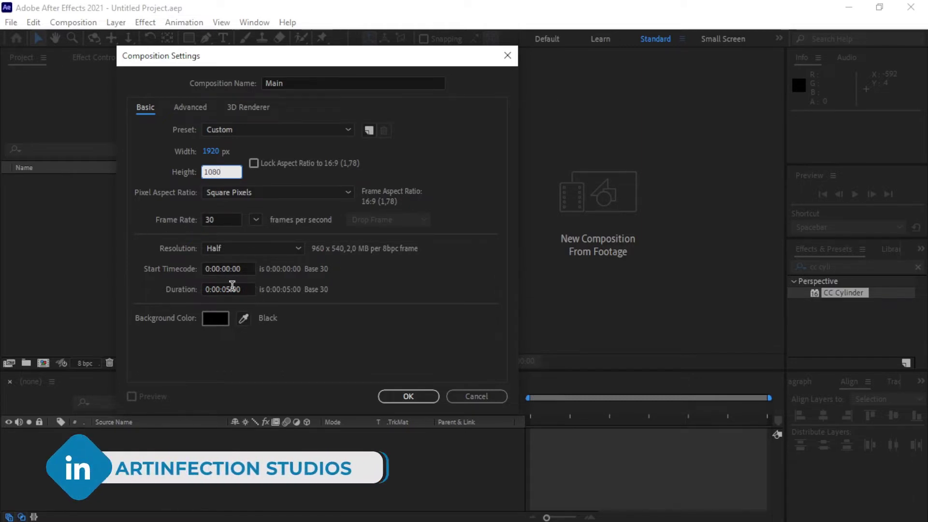
left_click(389, 396)
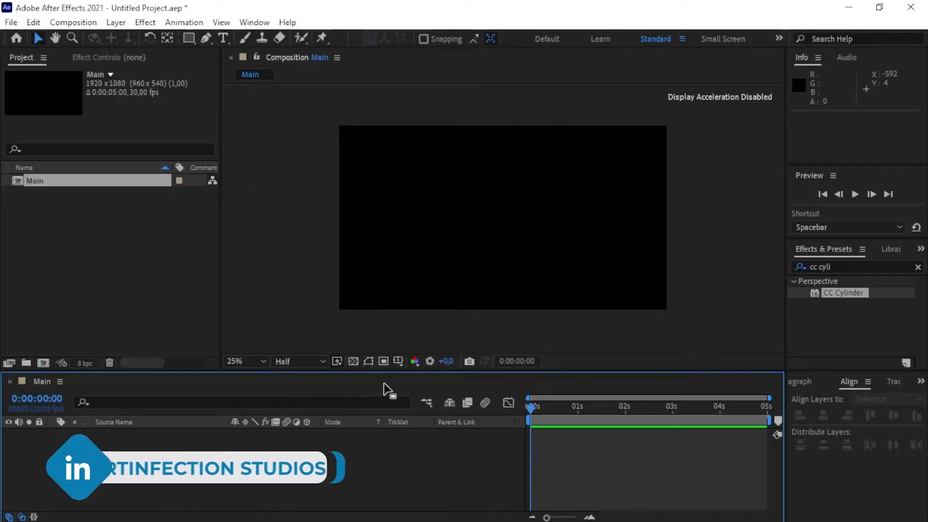
Create a second composition named text with the same 1920×1080, 30 fps settings.
left_click(43, 364)
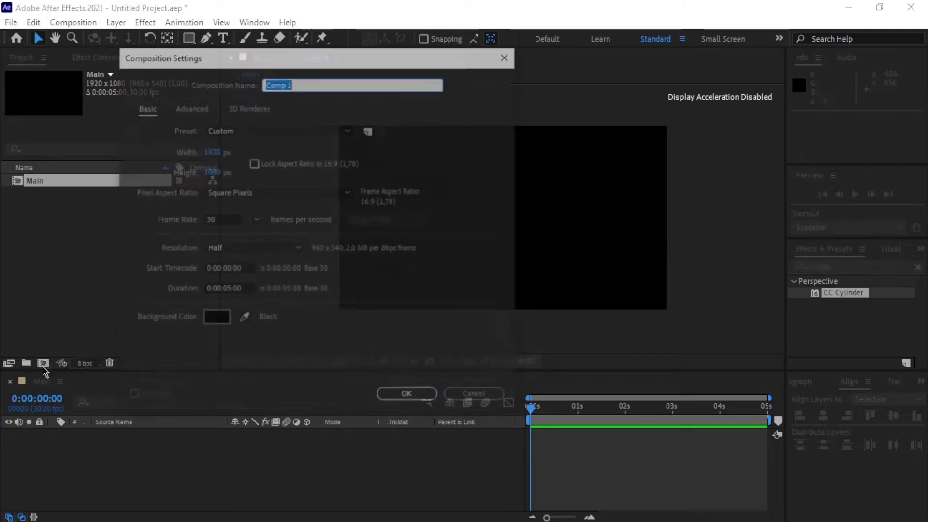
type("text")
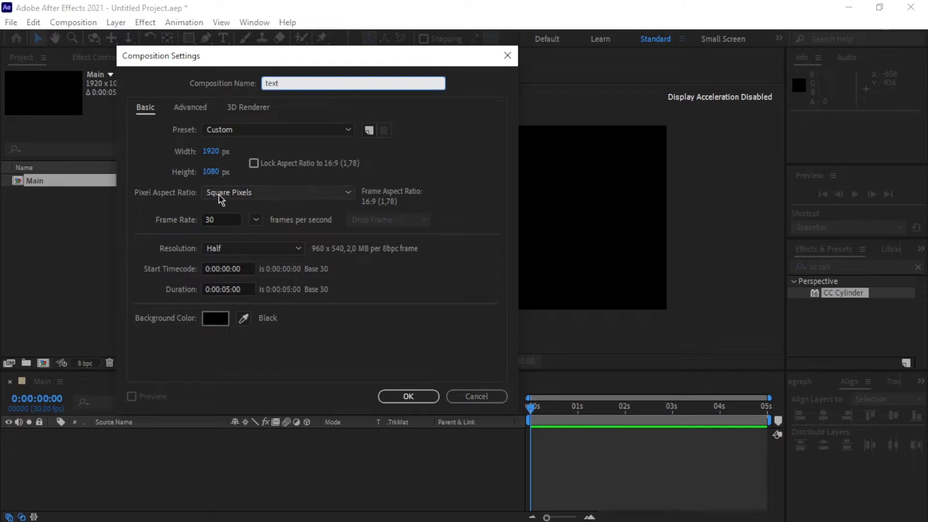
left_click(400, 397)
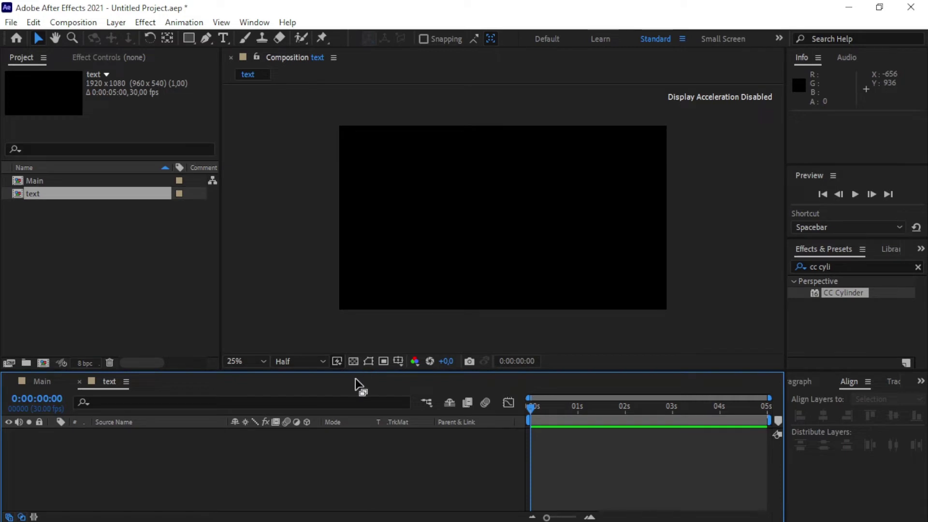
Clear the effects search, pick the Type tool and set the text fill to white (FFFFFF).
left_click(918, 269)
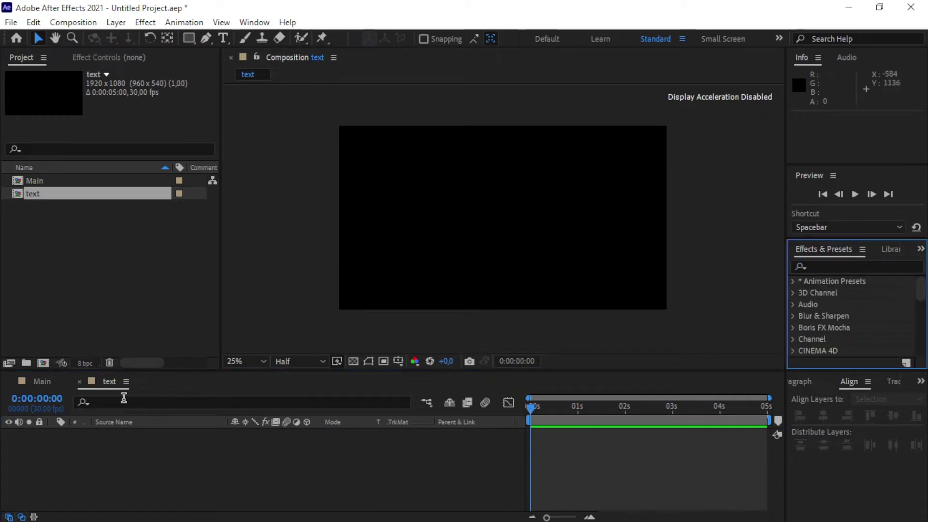
left_click(103, 386)
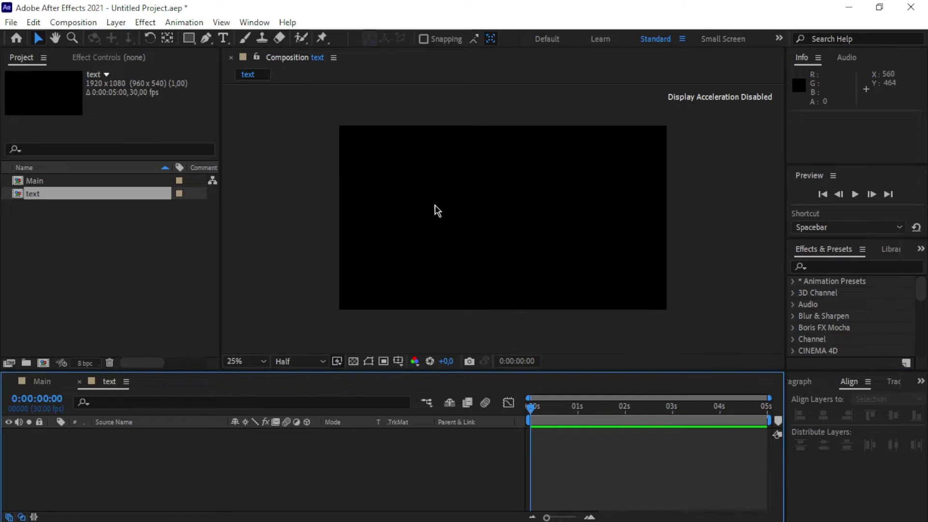
left_click(224, 38)
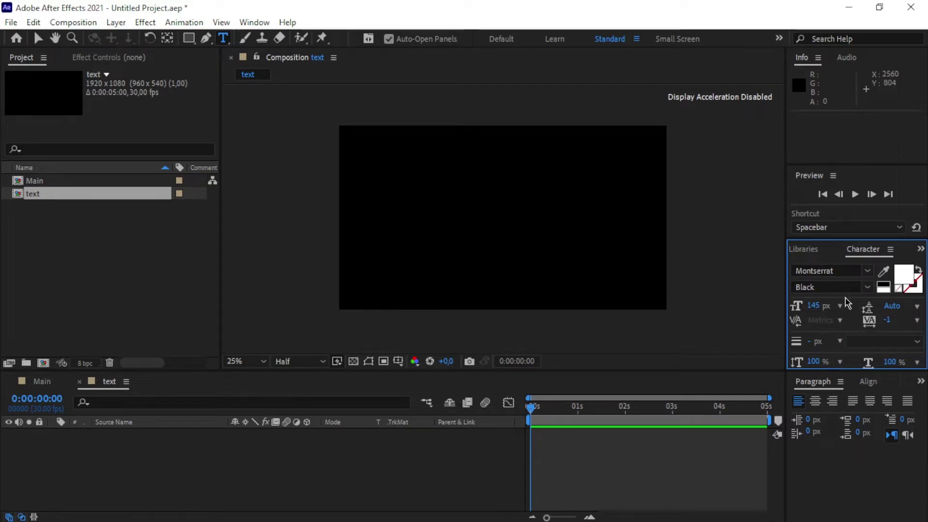
left_click(903, 283)
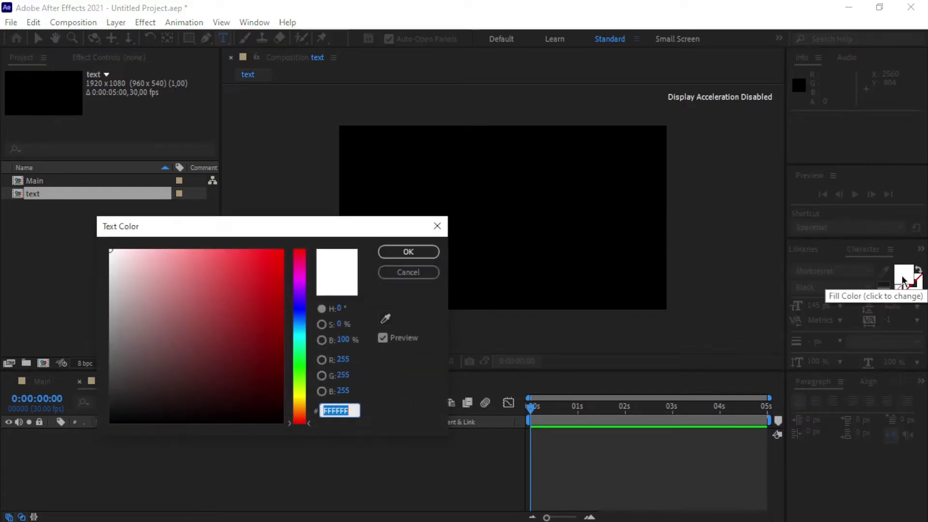
left_click_drag(189, 313, 67, 241)
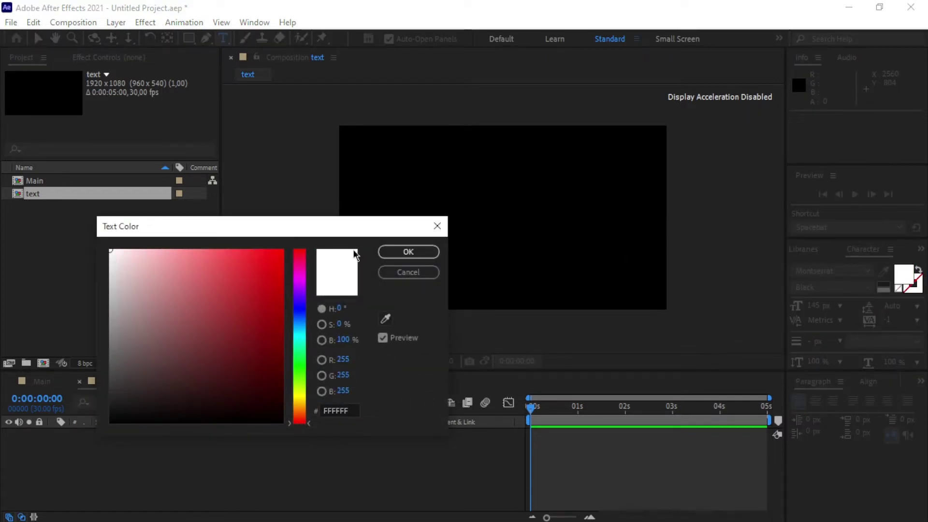
left_click(405, 253)
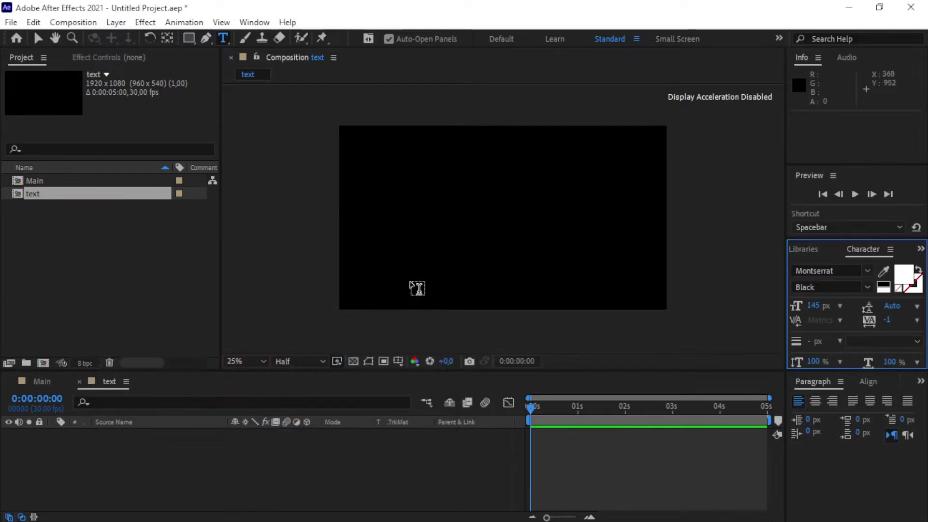
Type KINETIC near the comp centre in Montserrat Black 145 px, then return to the Selection tool.
left_click(430, 235)
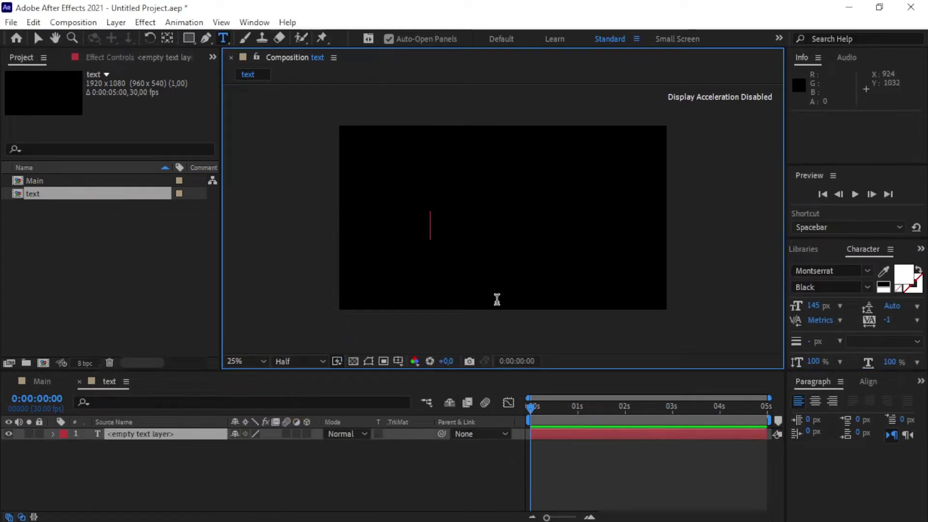
type("KI")
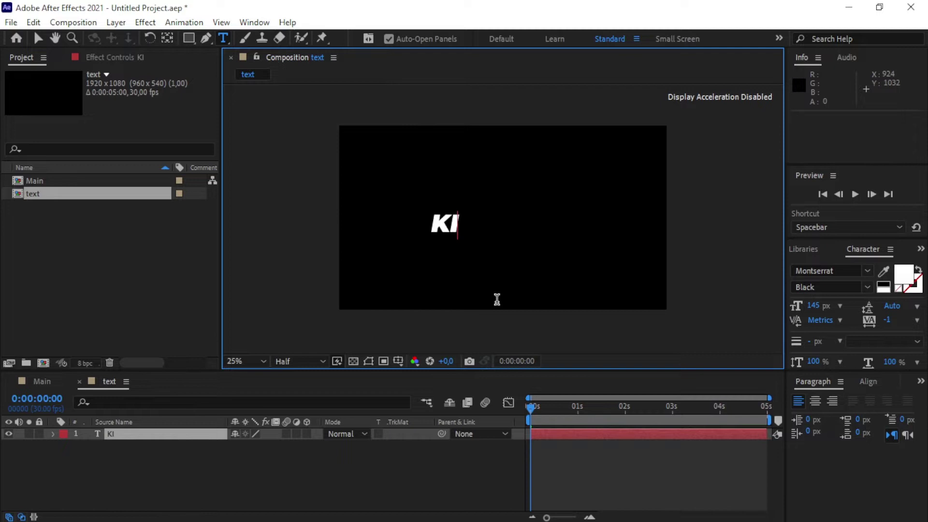
type("NETIC")
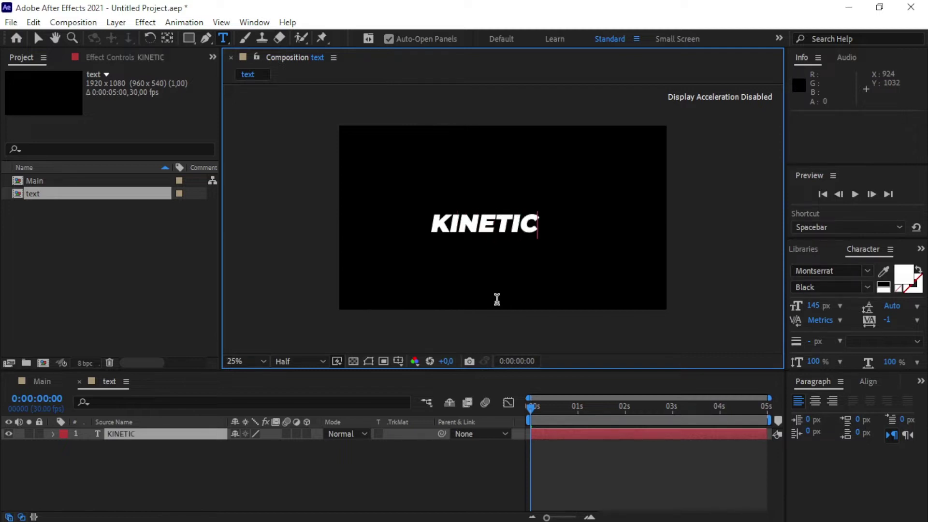
left_click(441, 477)
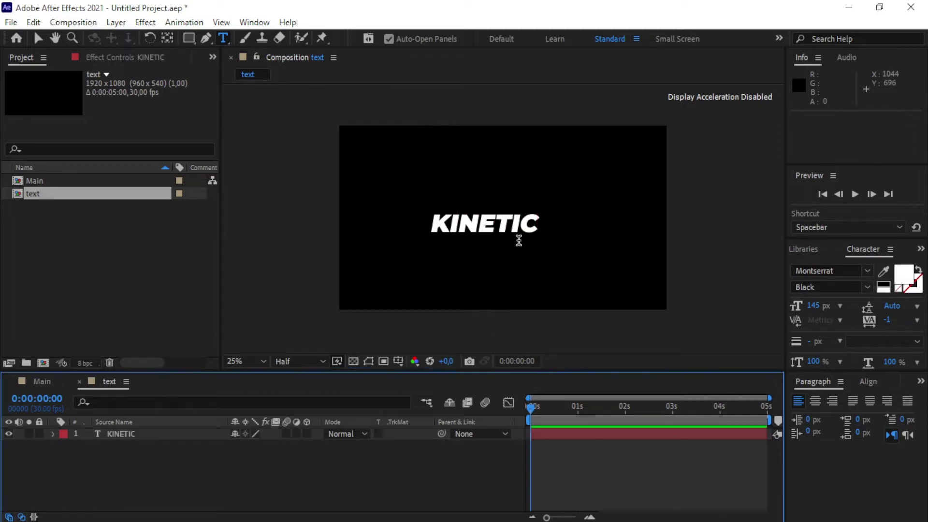
left_click(37, 40)
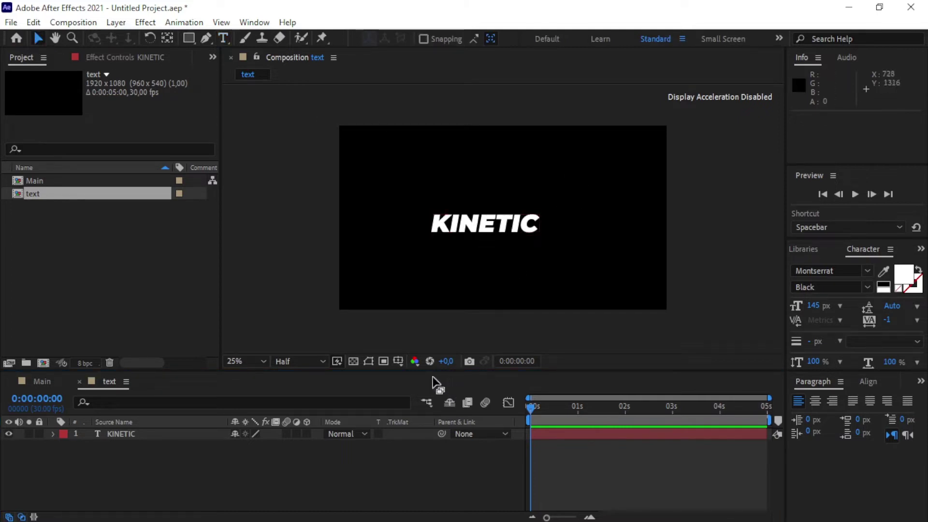
Show the title/action safe guides and centre KINETIC vertically and horizontally.
left_click(398, 362)
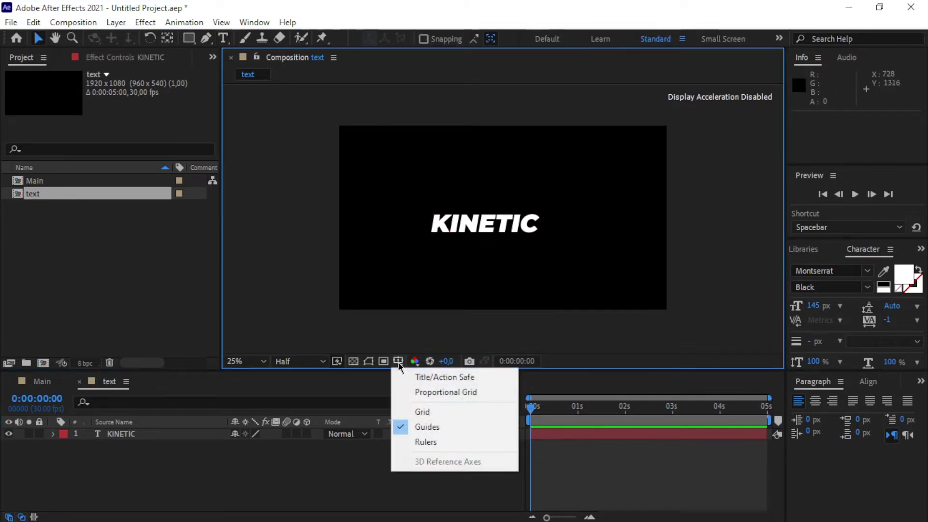
left_click(425, 373)
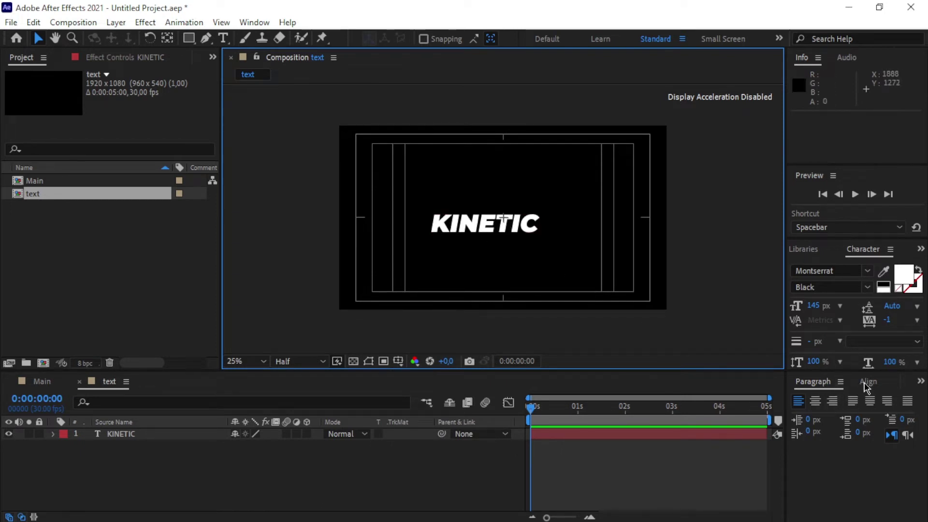
left_click(868, 382)
left_click(178, 435)
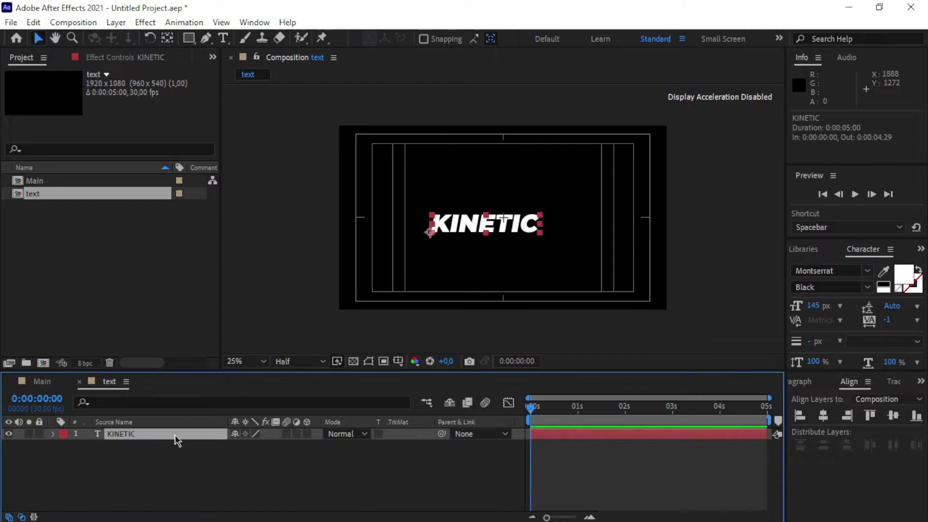
left_click(893, 416)
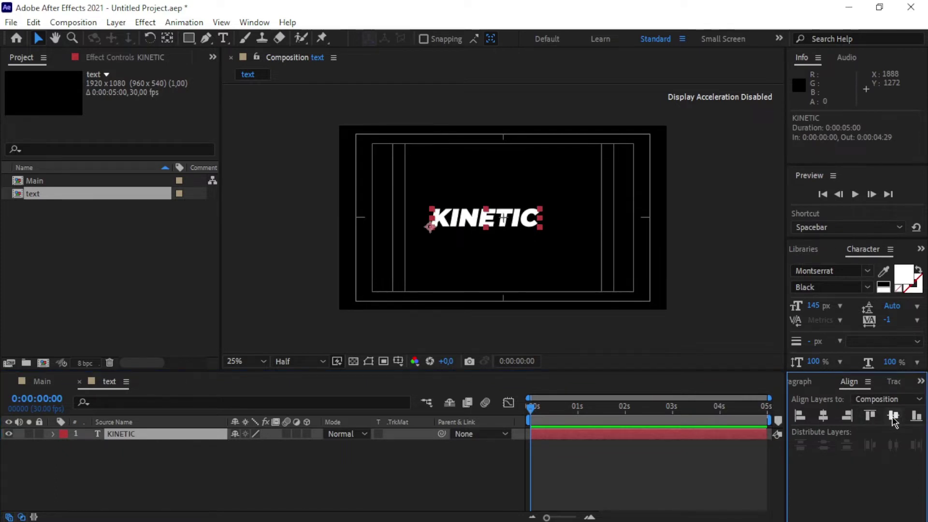
left_click(823, 418)
left_click(399, 468)
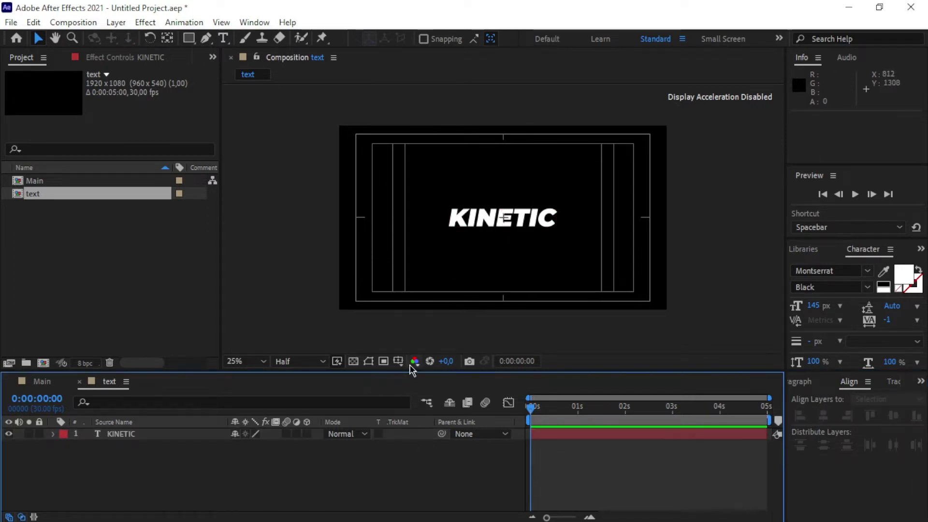
Hide the safe guides and switch to the Main composition.
left_click(399, 361)
left_click(436, 381)
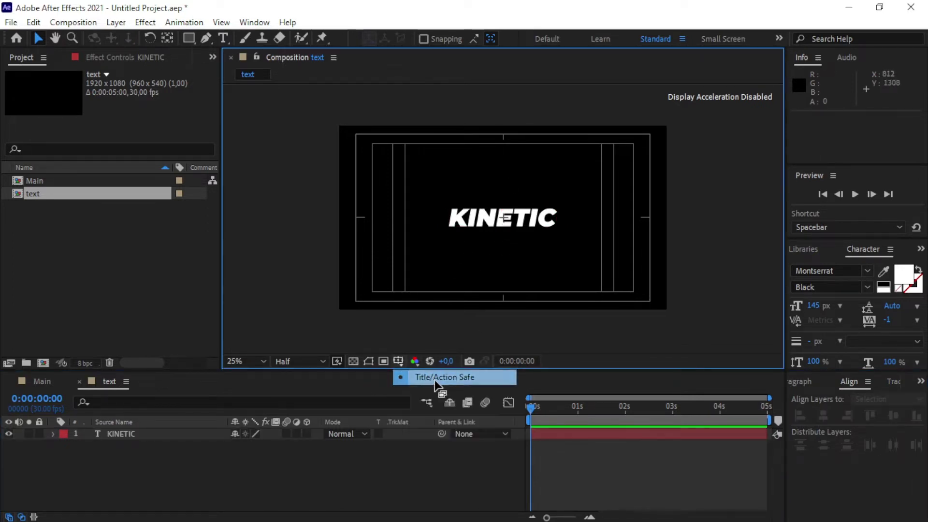
left_click(232, 480)
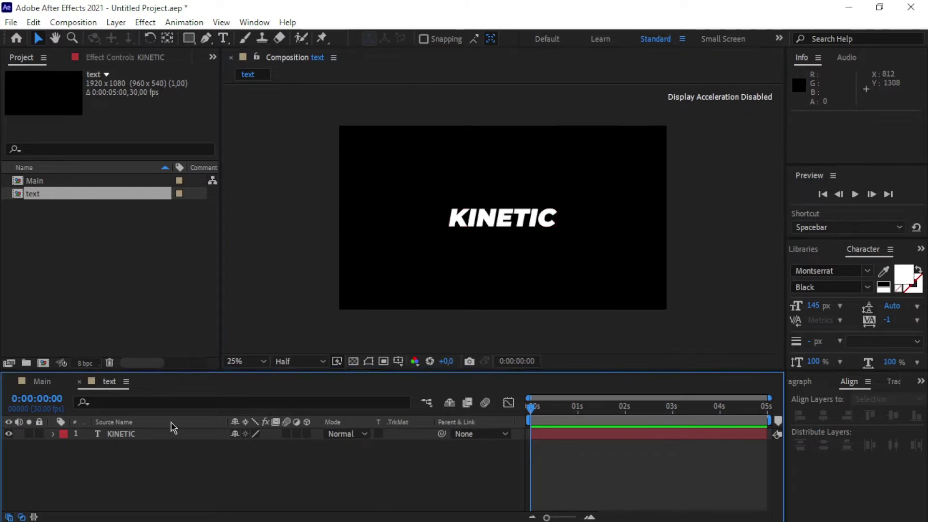
Open the text composition's settings and lower its height from 1080 to 500 px.
left_click(43, 385)
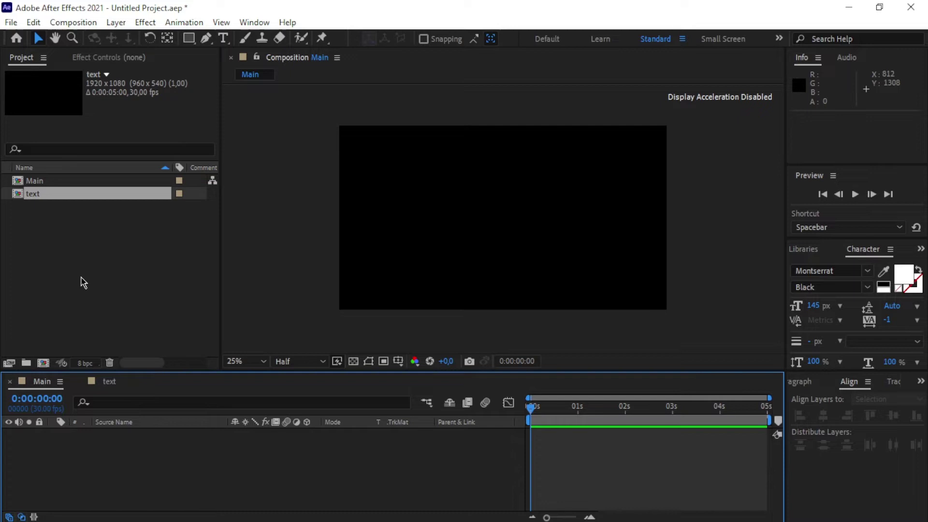
left_click_drag(50, 193, 54, 218)
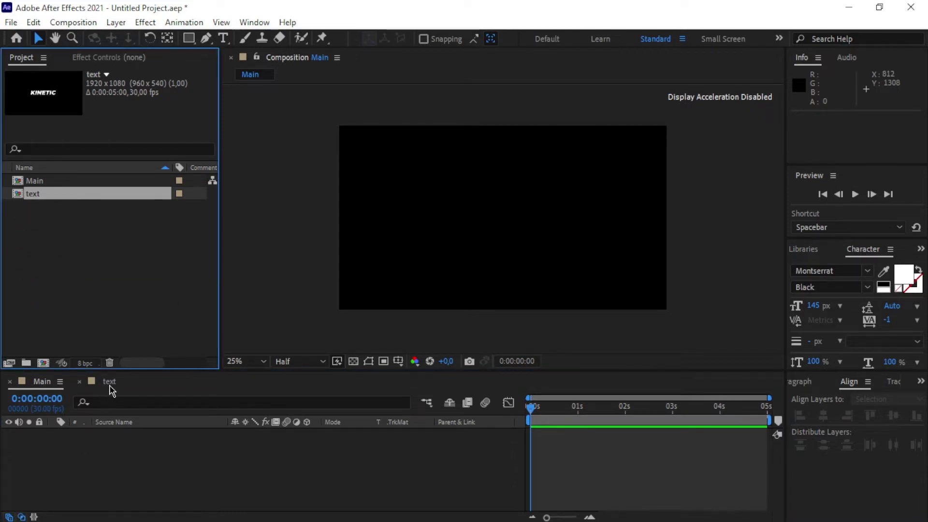
left_click(112, 384)
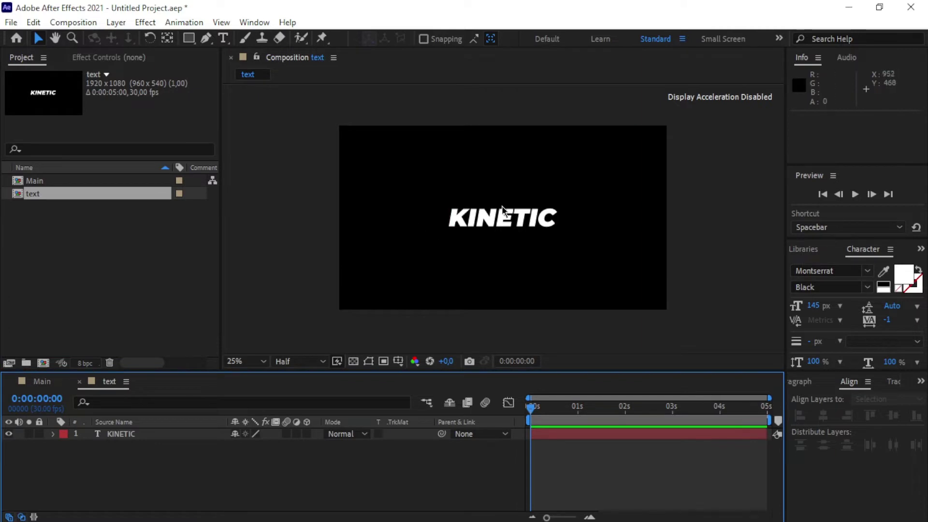
left_click(81, 24)
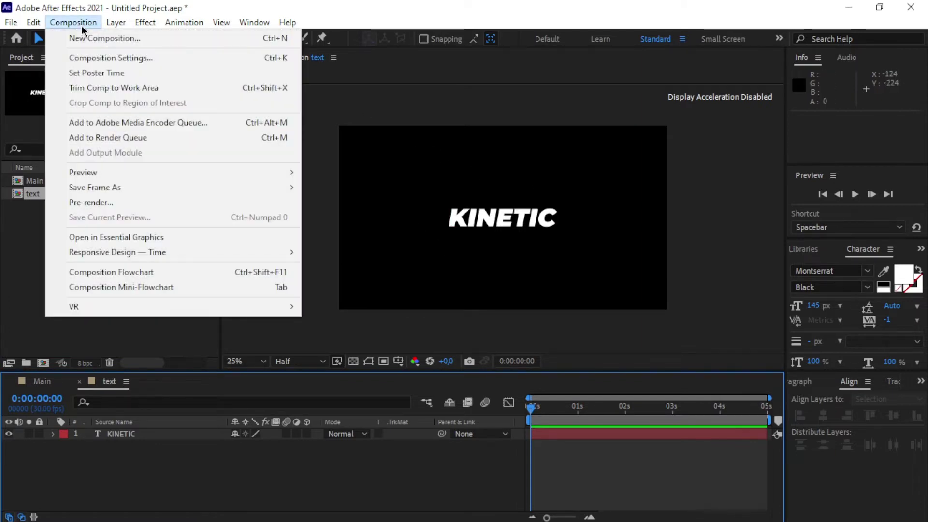
left_click(88, 59)
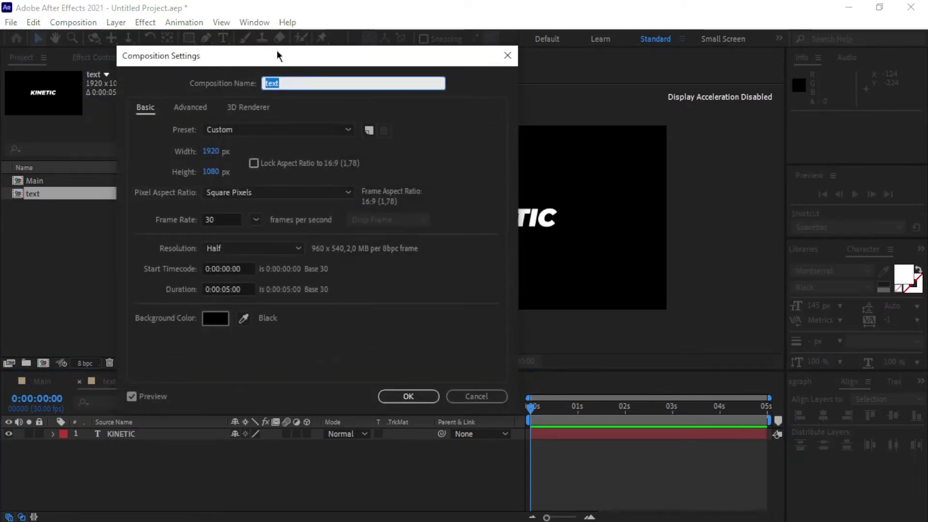
left_click_drag(276, 55, 150, 34)
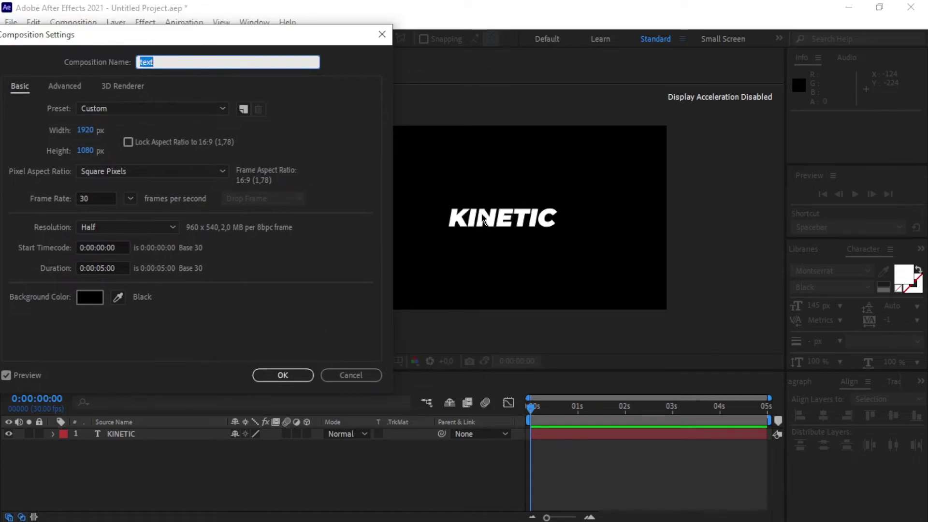
left_click_drag(86, 153, 86, 152)
left_click(90, 152)
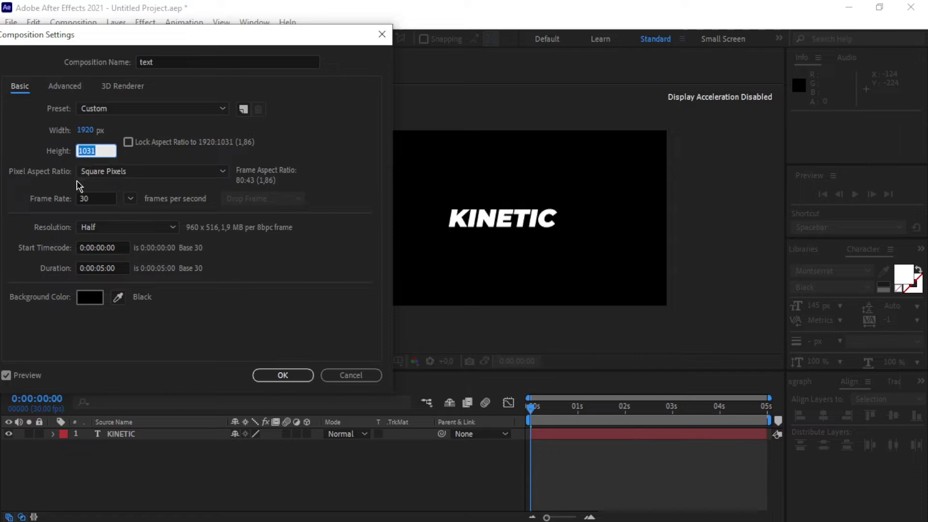
type("500")
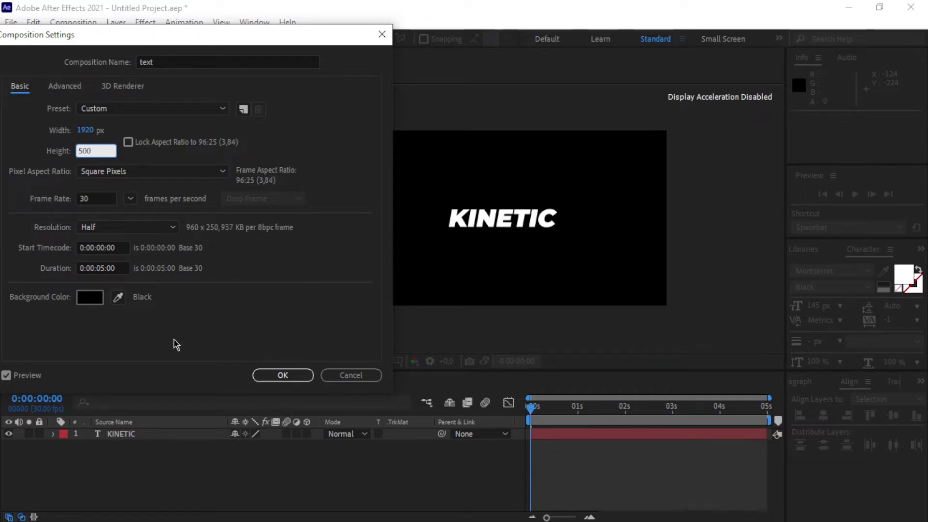
left_click(175, 344)
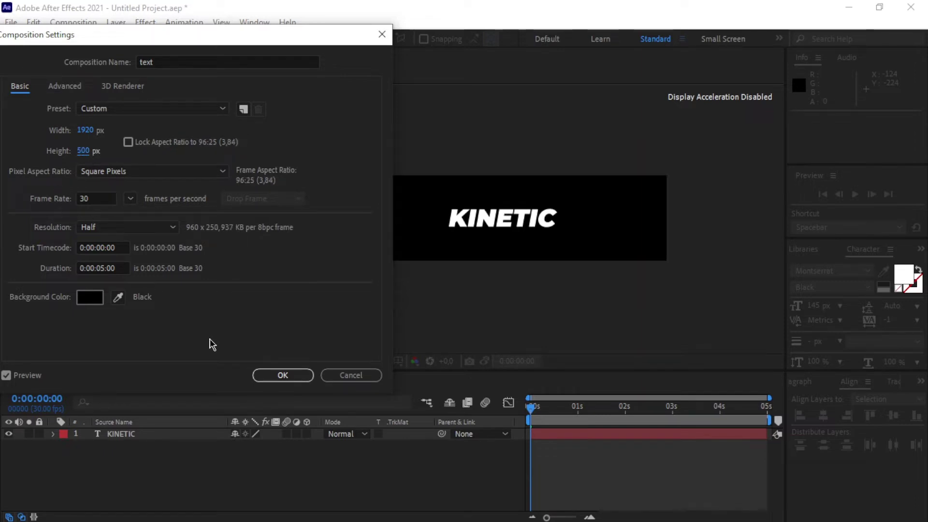
Keep reducing the text comp height through 200 and 150 down to 120 px.
left_click(83, 152)
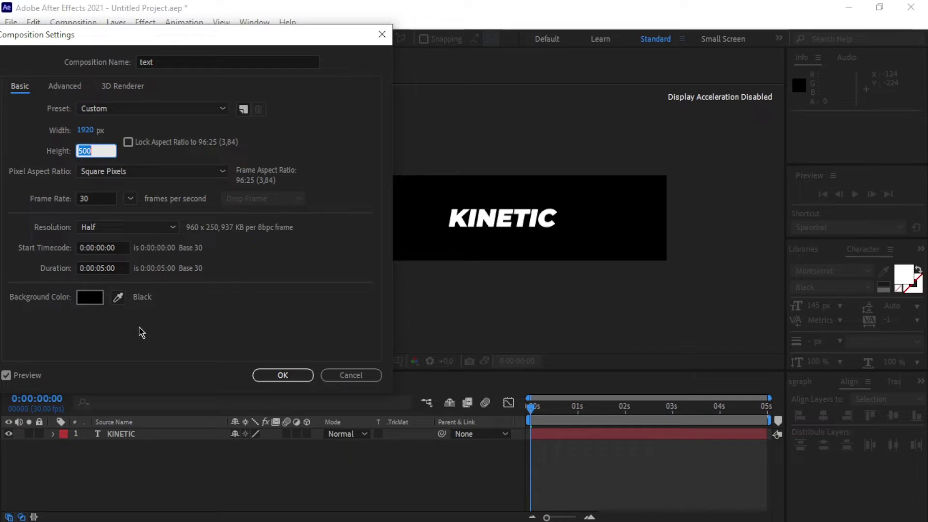
type("200")
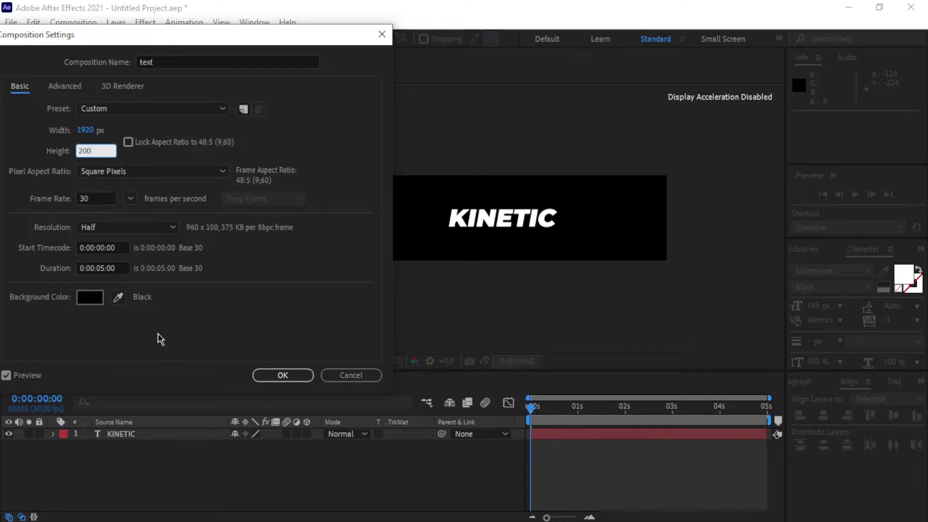
left_click(161, 339)
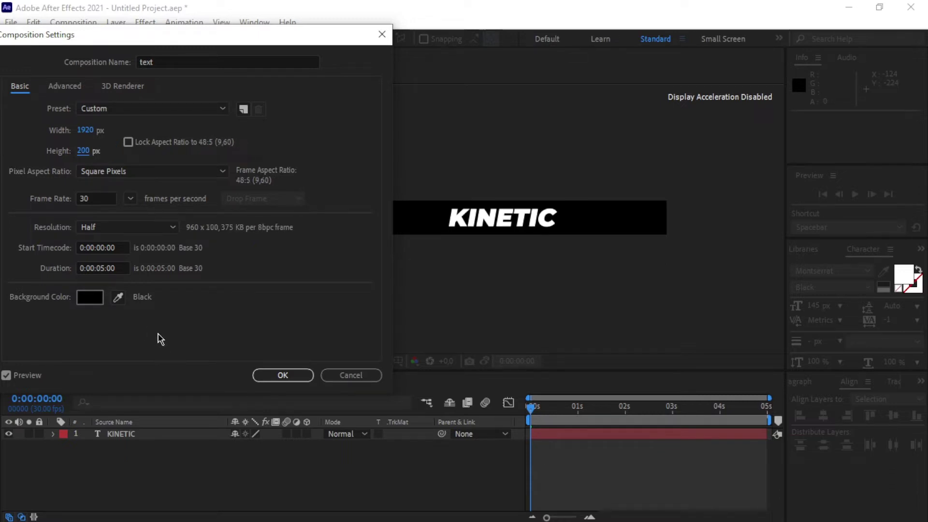
left_click(83, 151)
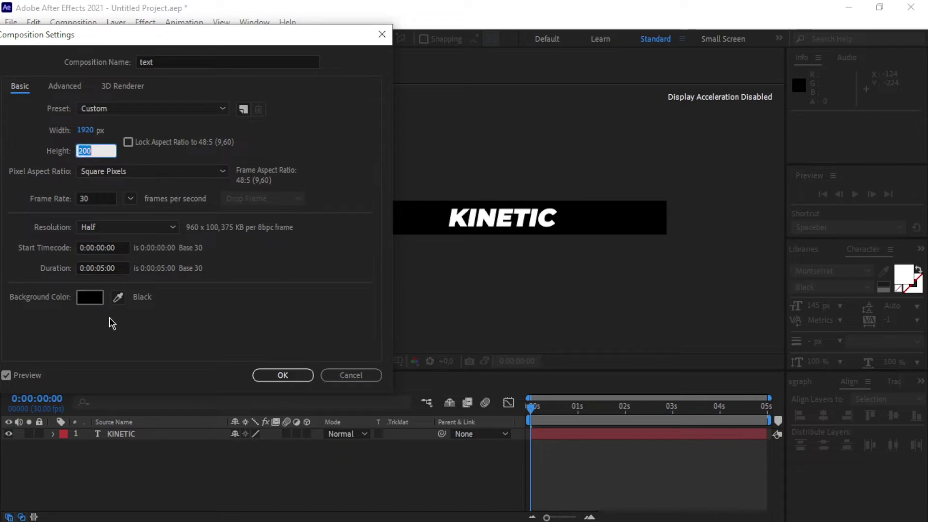
type("150")
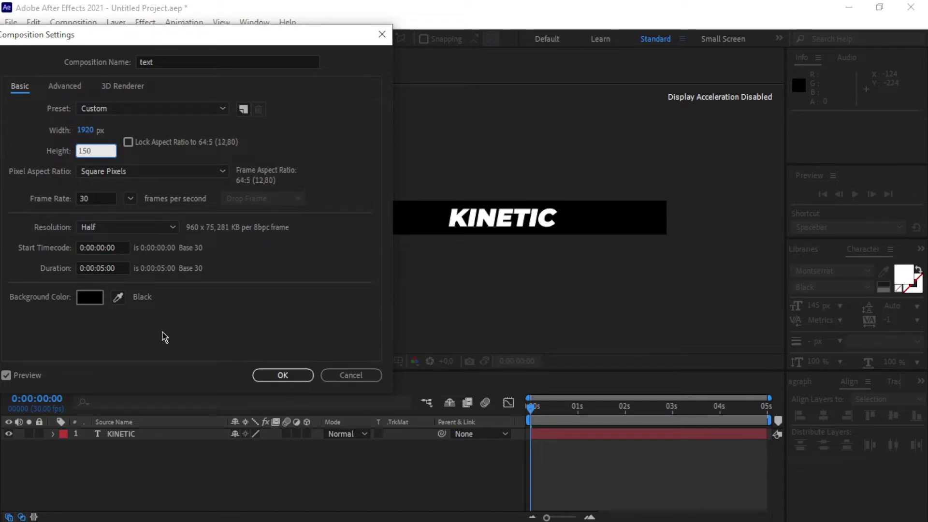
left_click(165, 337)
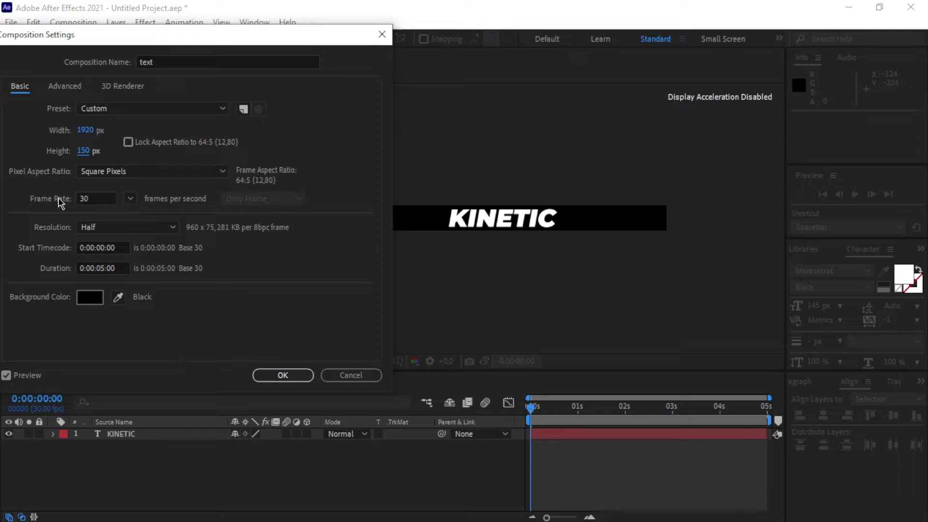
left_click(83, 151)
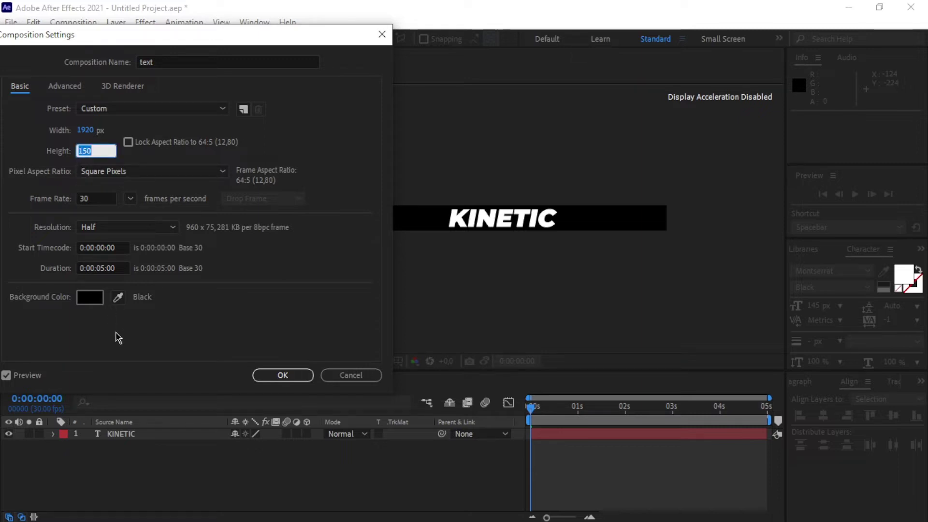
type("120")
left_click(154, 340)
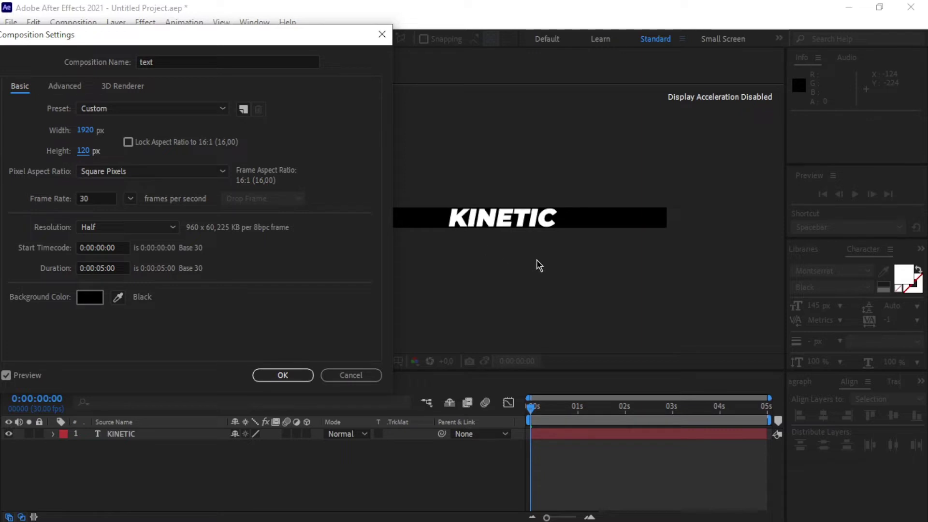
Apply the 120 px height, enlarge the view, and reopen the text comp's settings.
left_click(300, 377)
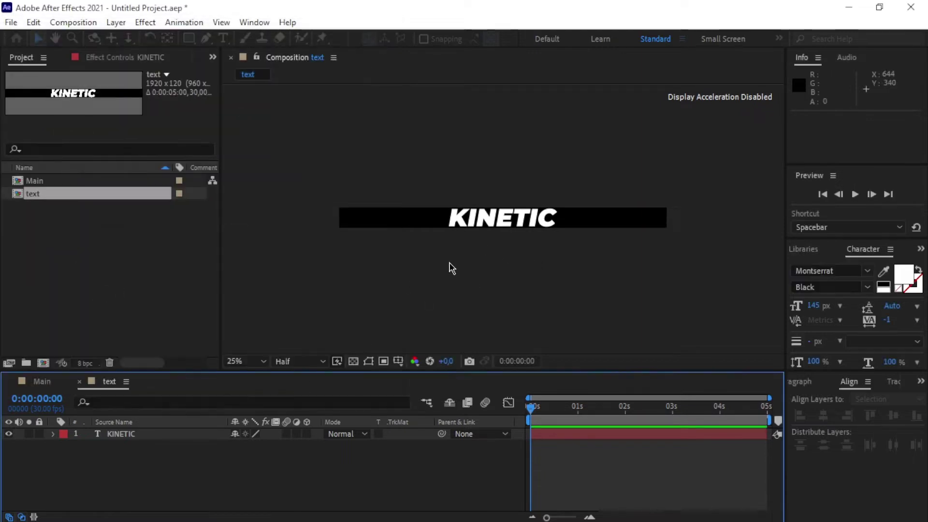
key("slash")
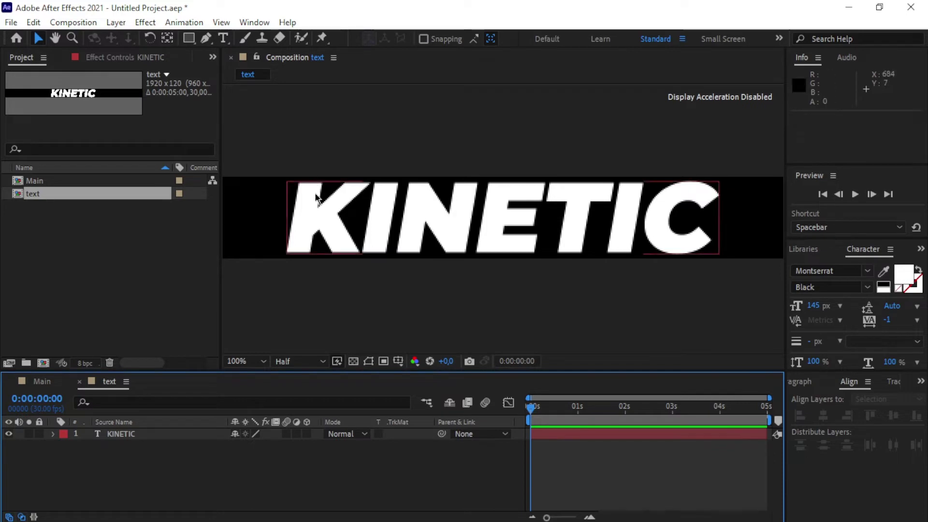
left_click(73, 22)
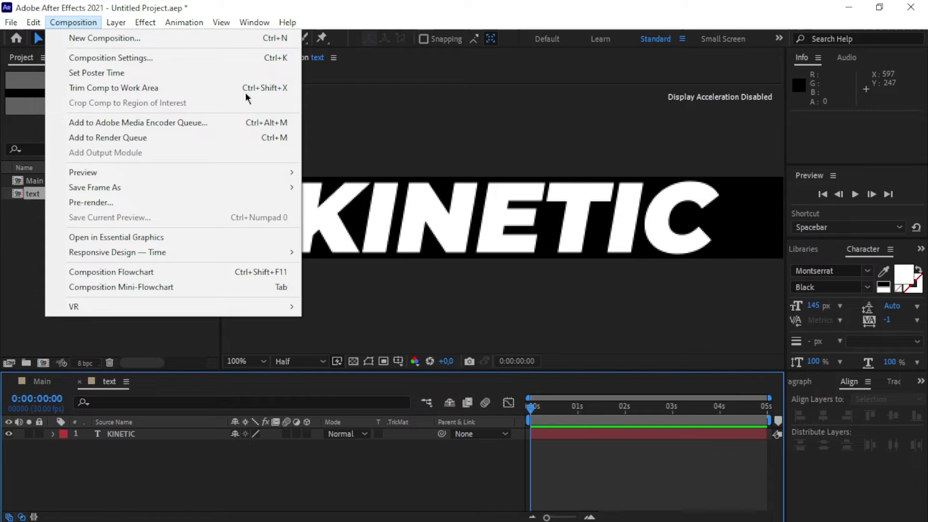
left_click(128, 58)
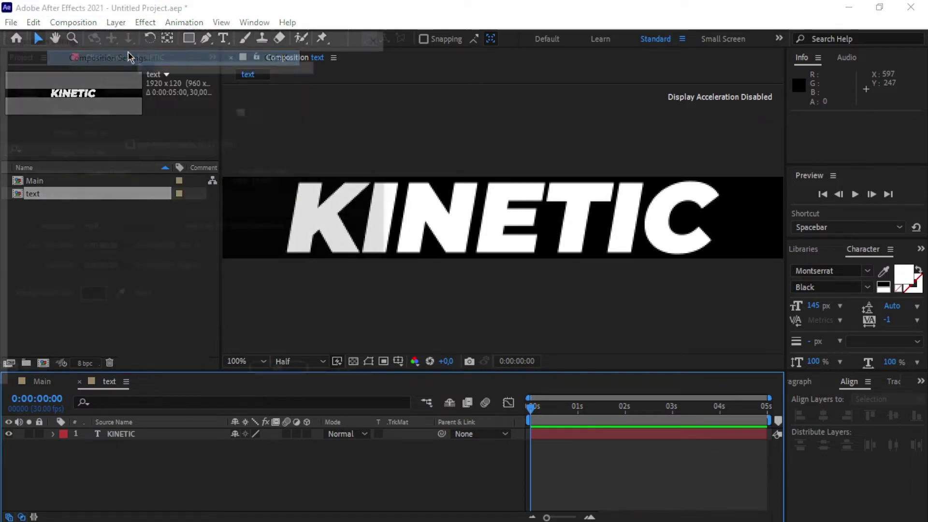
Try 110 px, then apply a 112 px height and zoom to check the letter edges.
mouse_move(88, 156)
left_mouse_down()
mouse_move(76, 161)
mouse_move(87, 154)
left_mouse_up()
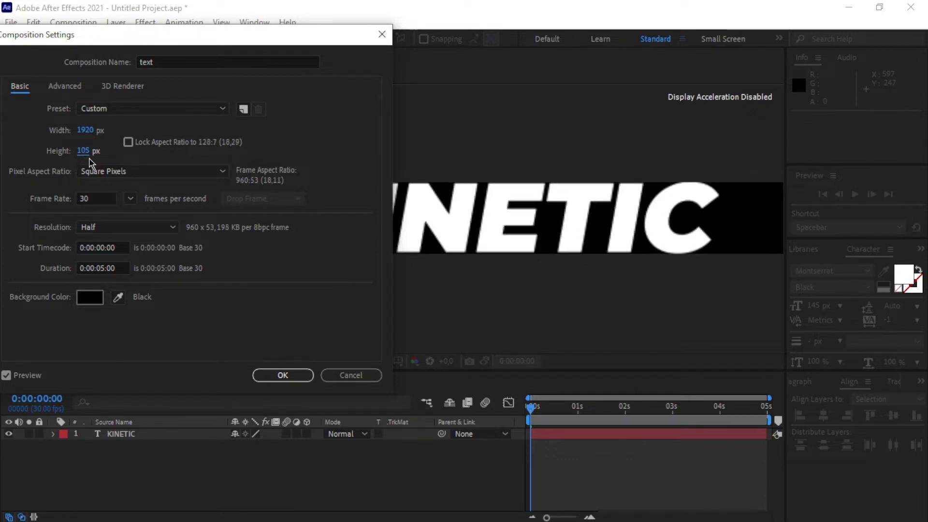
left_click(85, 151)
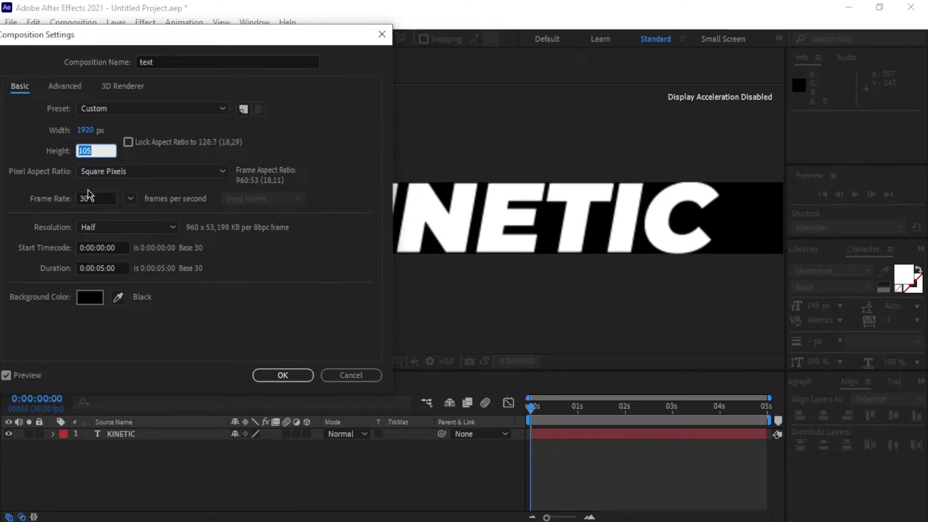
type("110")
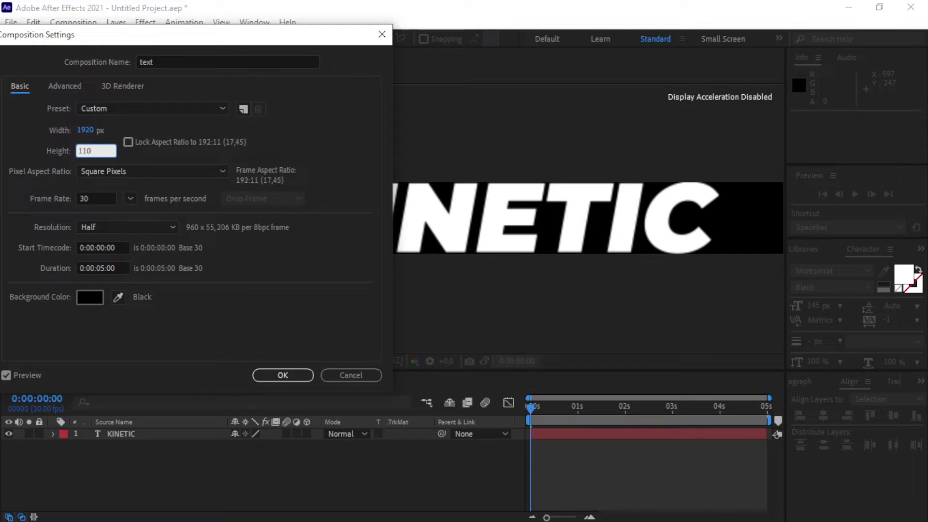
left_click(198, 314)
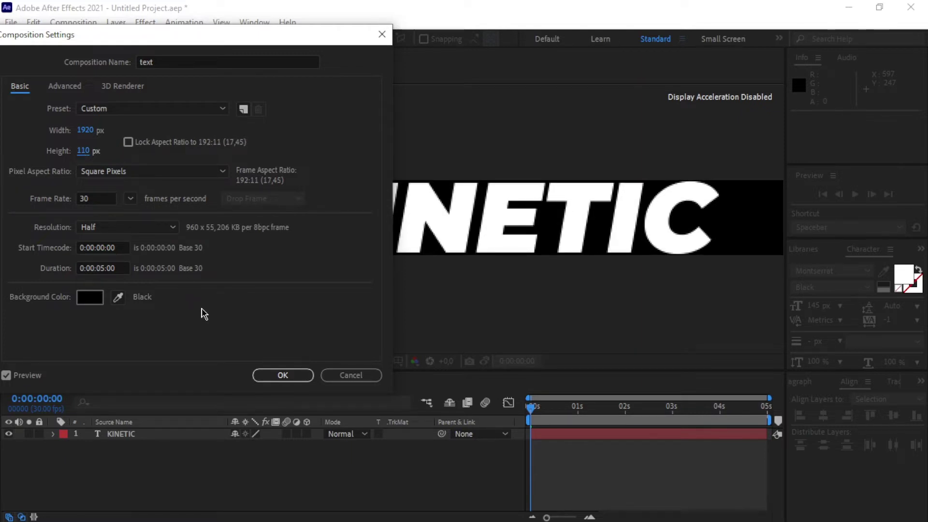
left_click(83, 151)
type("112")
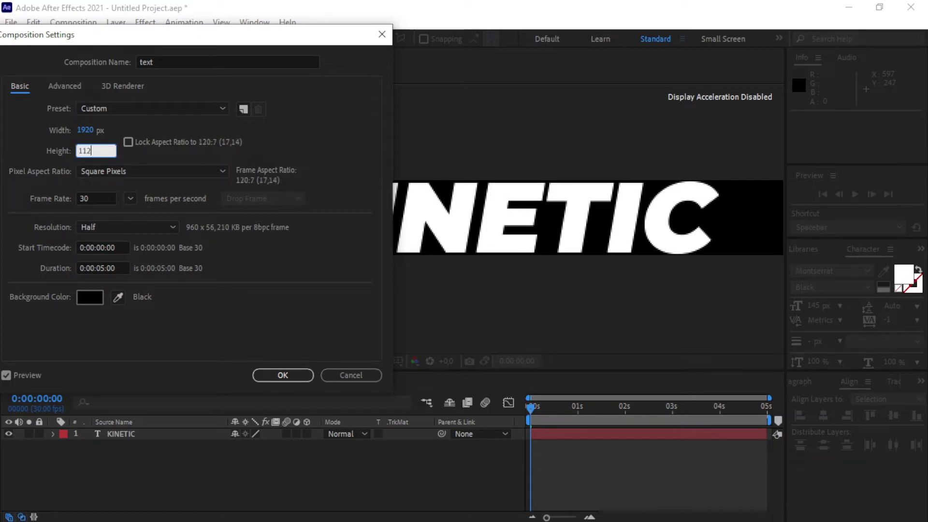
left_click(178, 332)
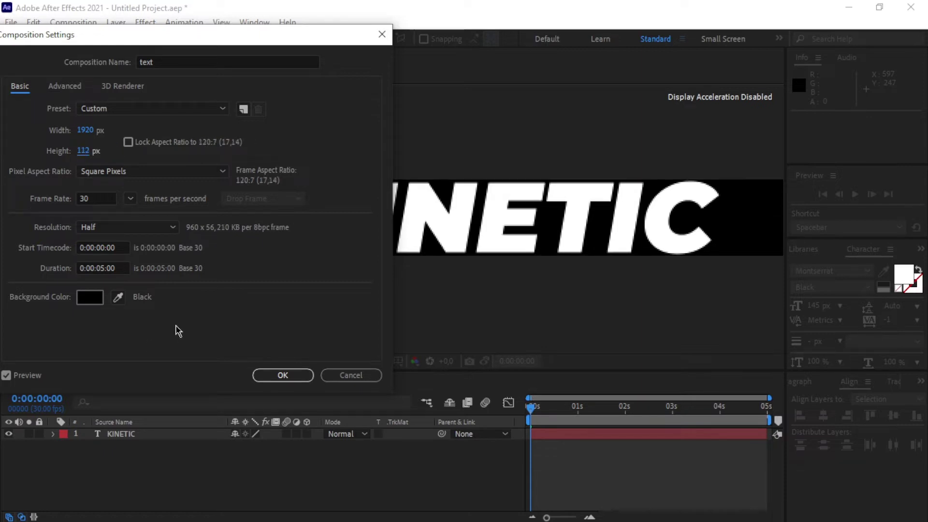
left_click(266, 377)
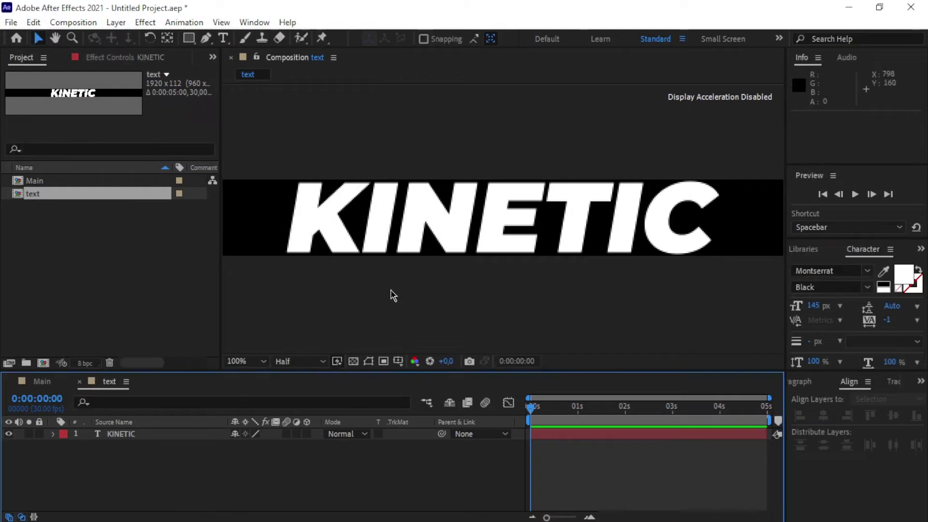
key("period")
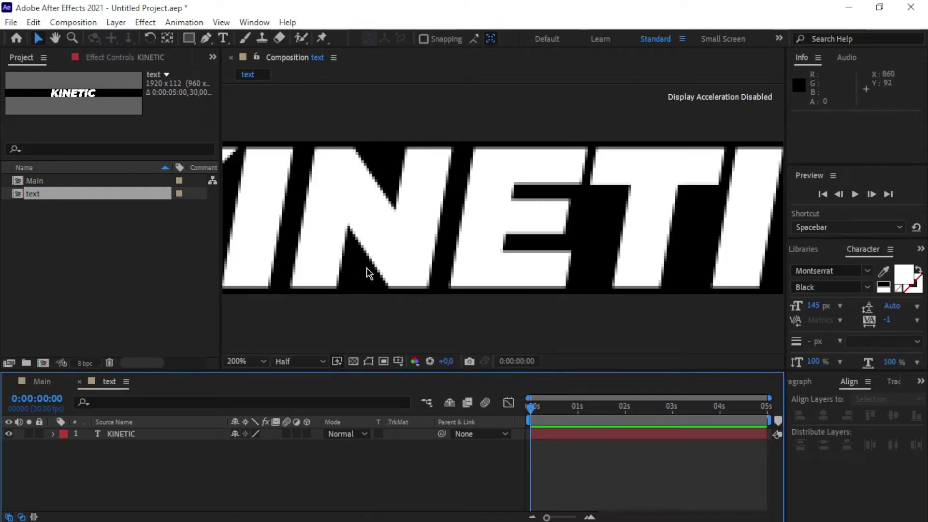
key("comma")
key("comma")
key("comma")
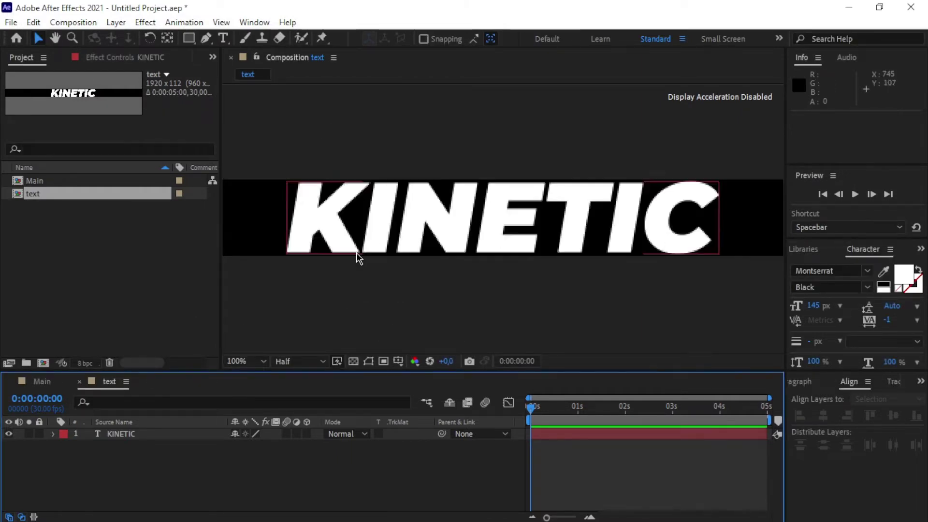
key("comma")
key("comma")
key("comma")
key("comma")
key("period")
key("period")
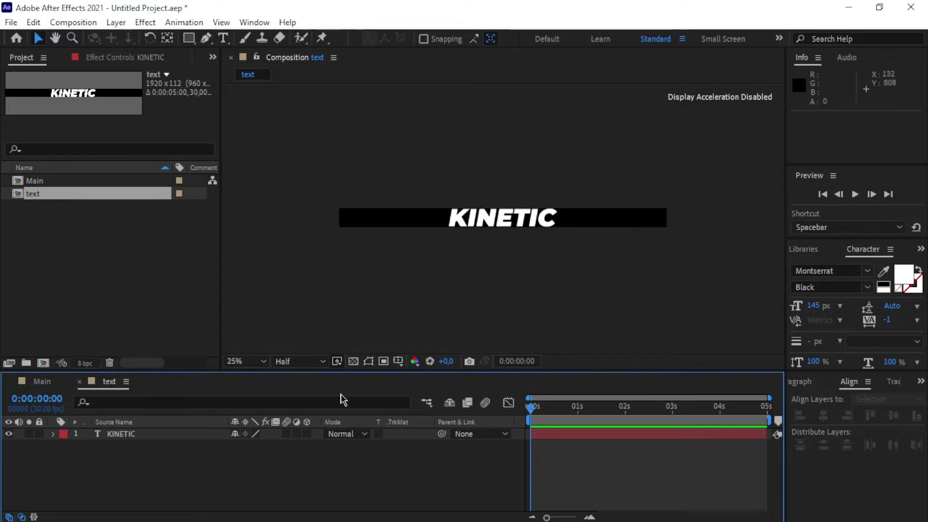
Place the text composition as a layer in the Main composition.
left_click(50, 384)
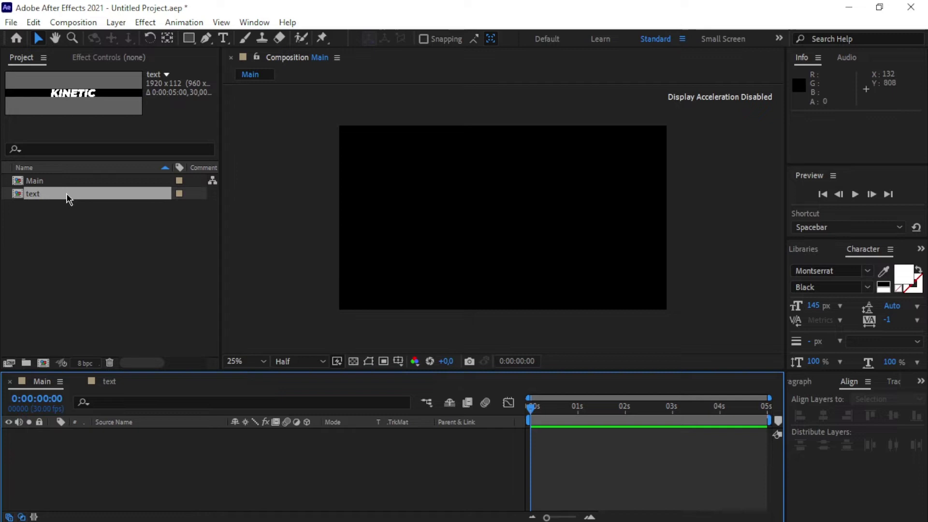
left_click_drag(72, 199, 96, 438)
left_click(195, 474)
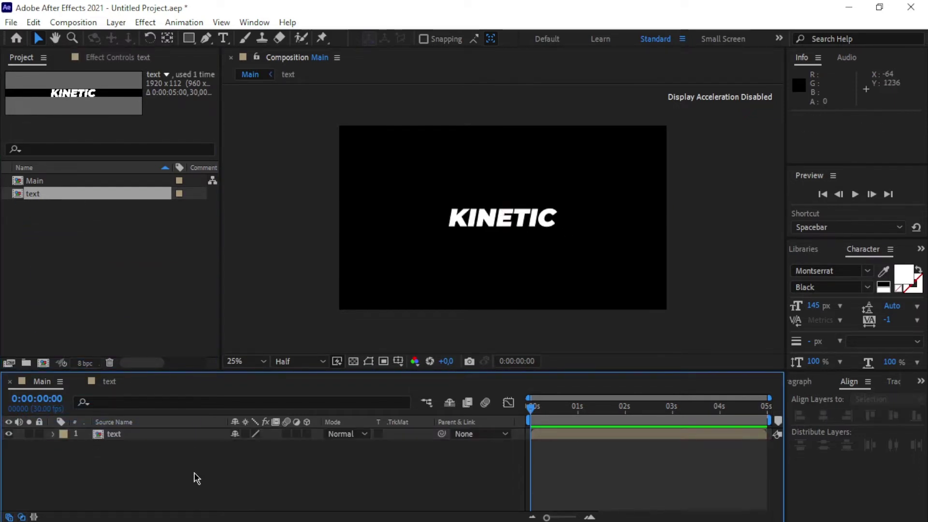
Pre-compose the text layer into 'pattern', moving all attributes into the new composition.
left_click(127, 440)
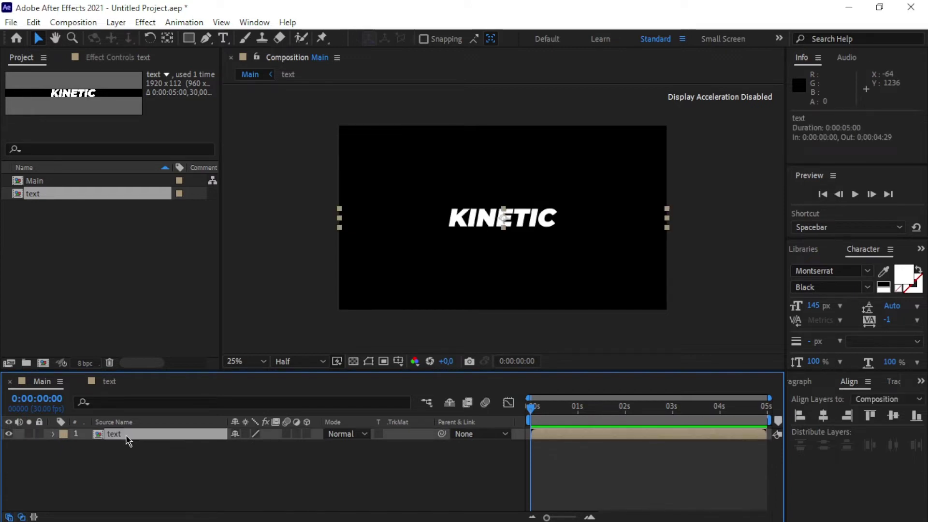
right_click(126, 437)
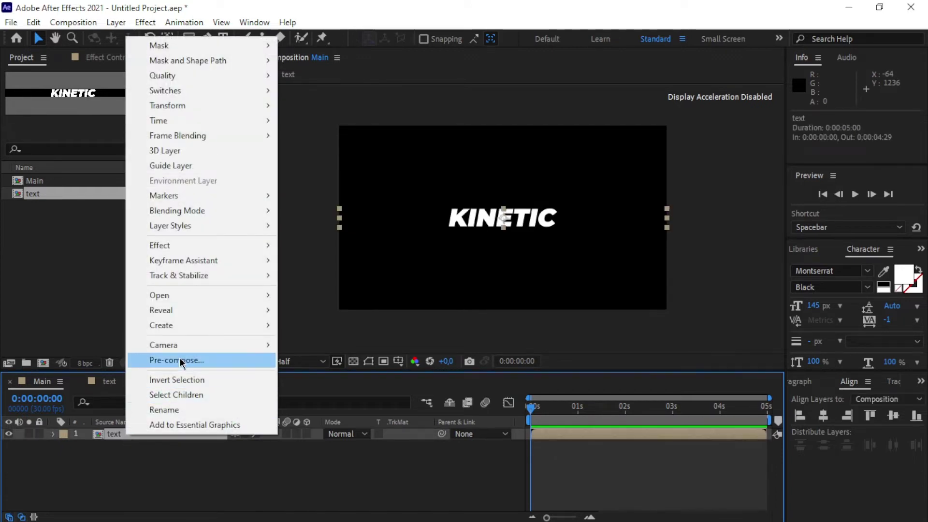
left_click(180, 359)
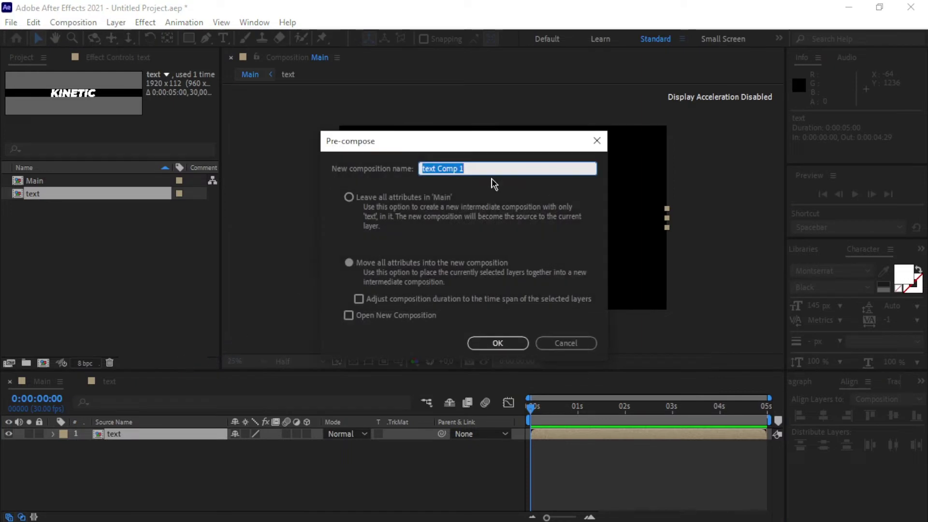
type("pat")
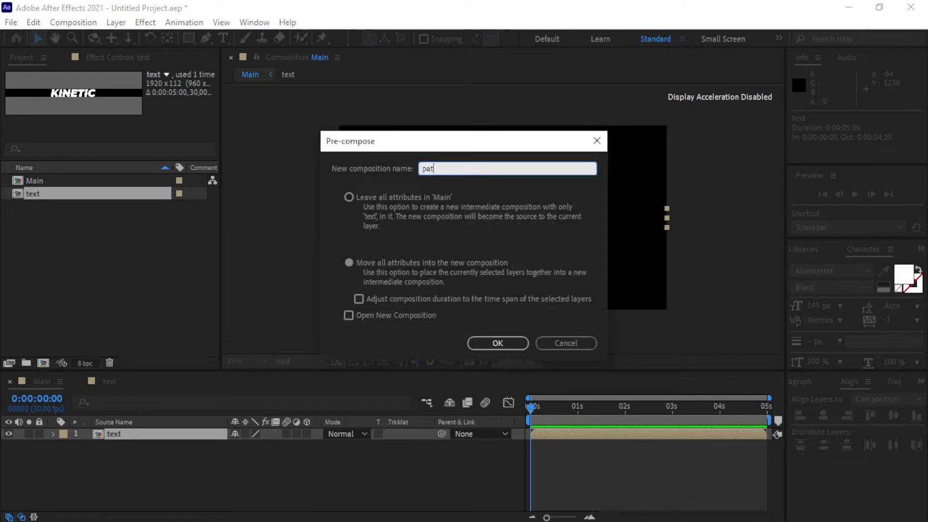
type("tern")
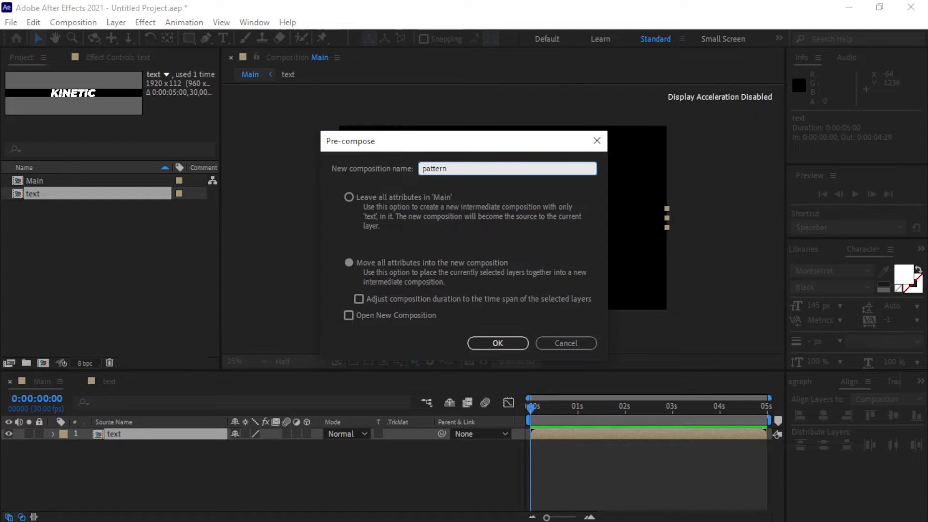
left_click(350, 264)
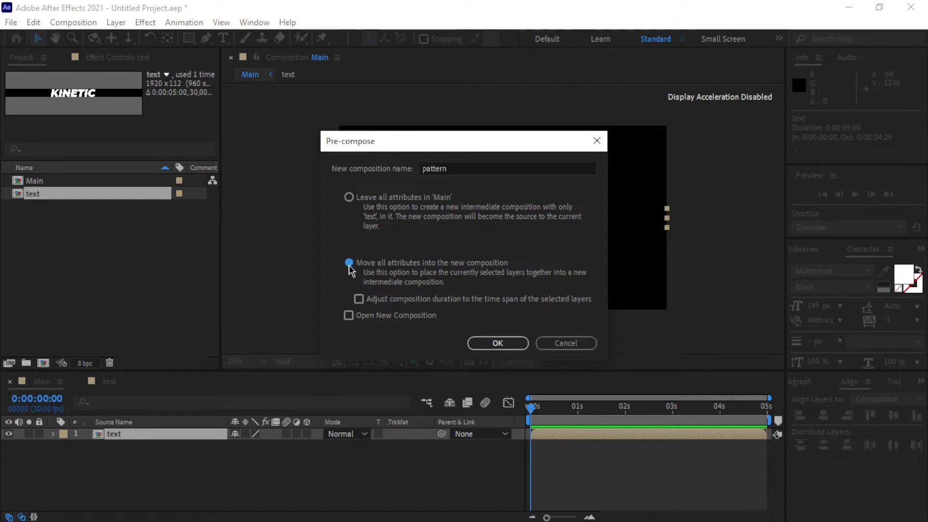
left_click(491, 347)
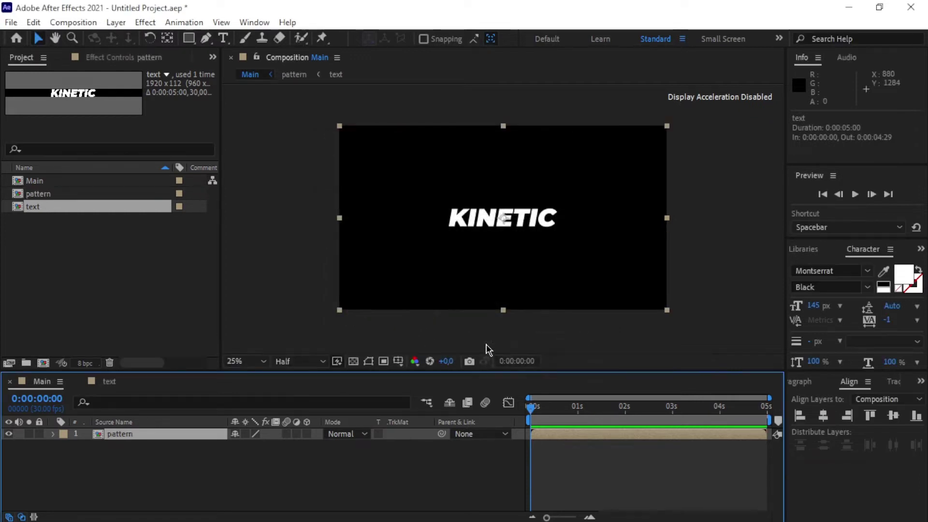
left_click(151, 481)
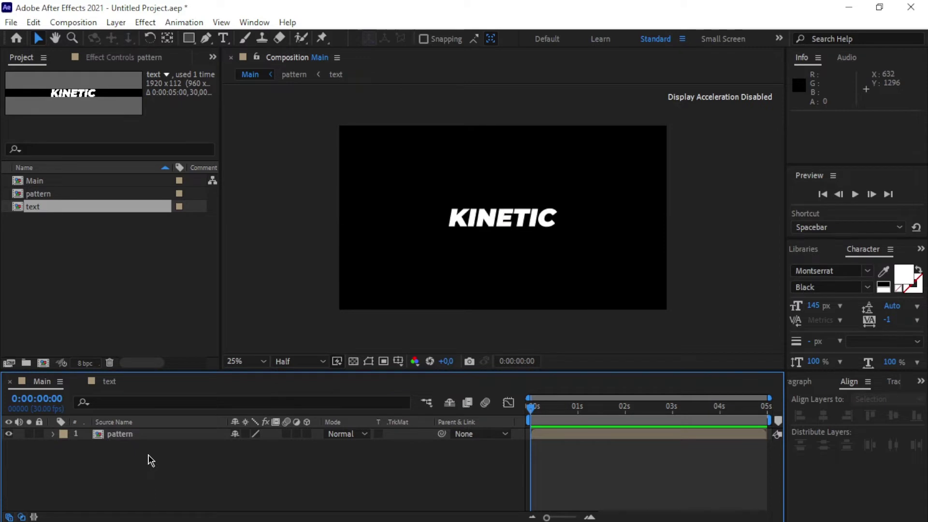
Inside the pattern comp, rotate the KINETIC text layer to 90°.
double_click(124, 438)
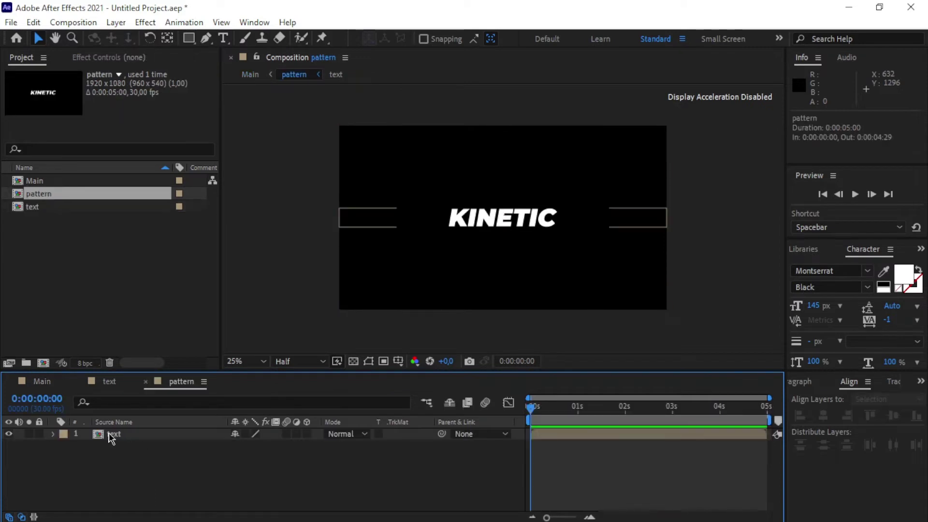
left_click(116, 435)
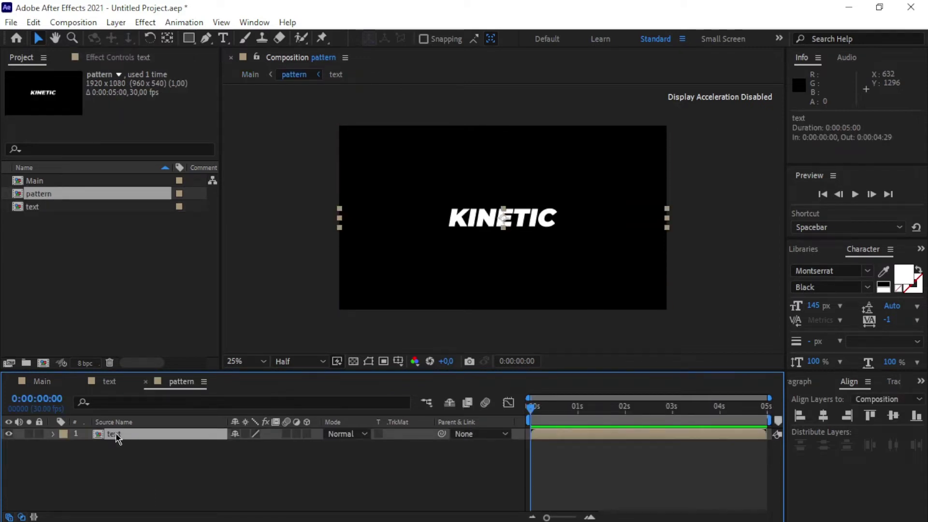
key("r")
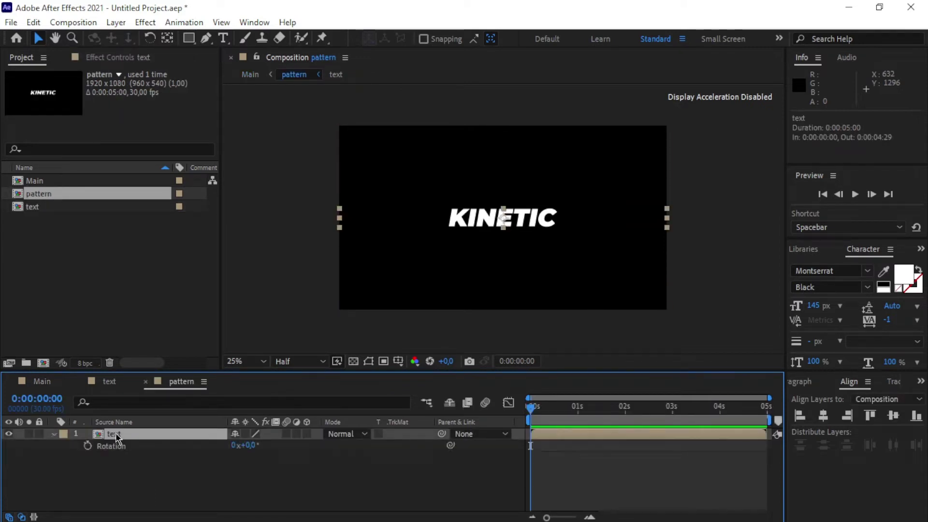
left_click(250, 446)
type("90")
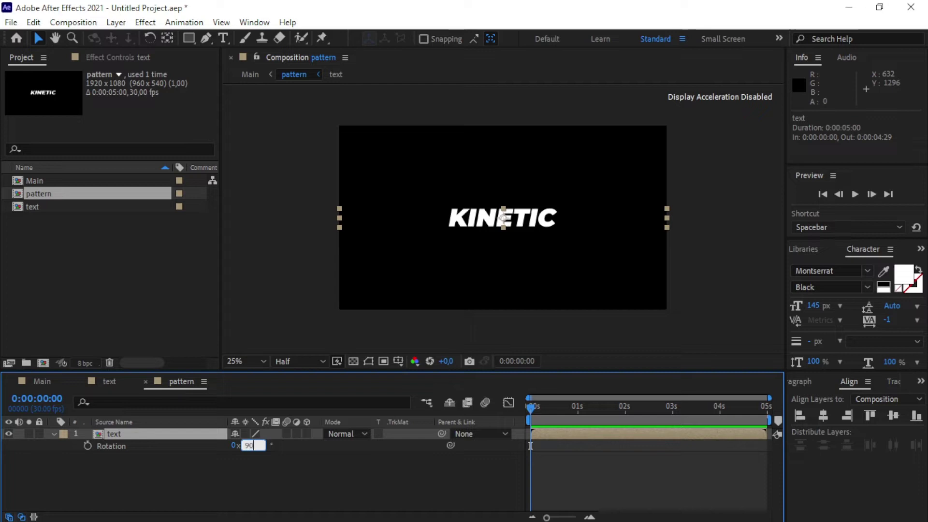
left_click(255, 489)
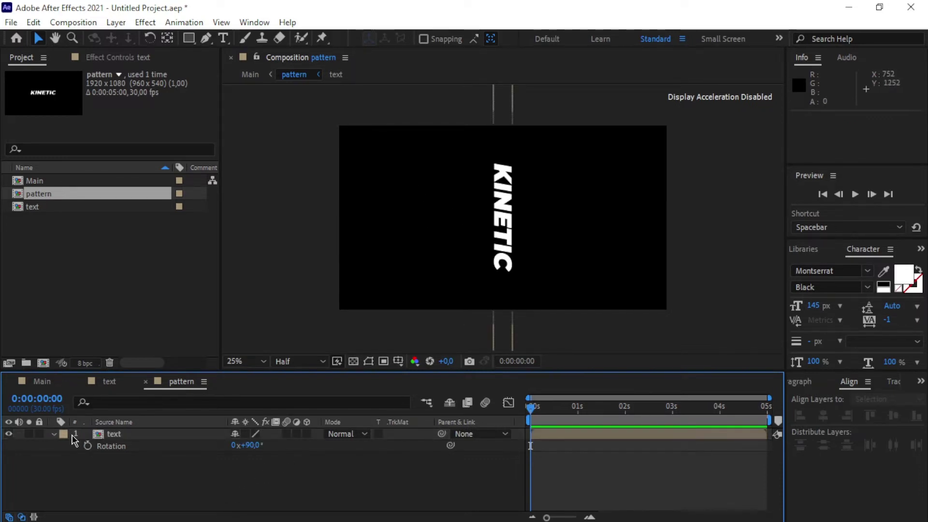
left_click(54, 435)
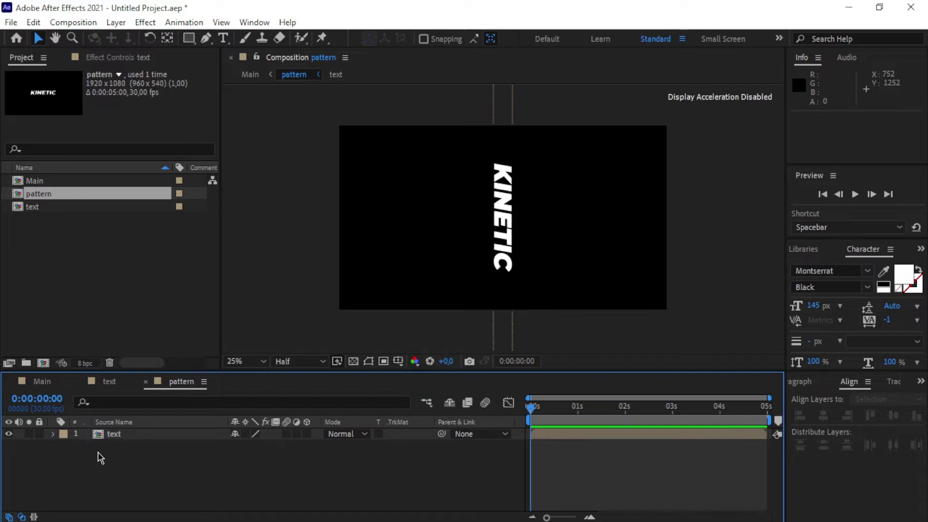
With the text layer selected, search Effects & Presets for 'mot'.
left_click(120, 439)
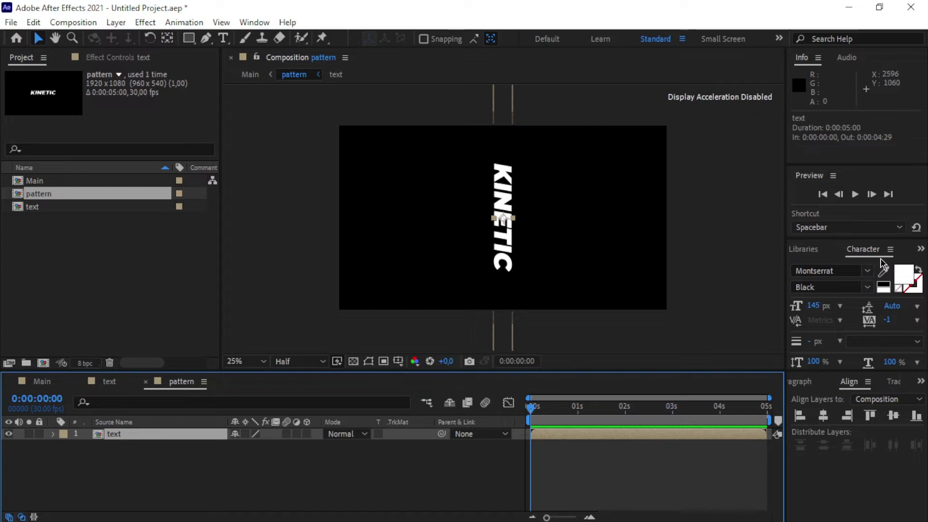
left_click(921, 249)
left_click(888, 264)
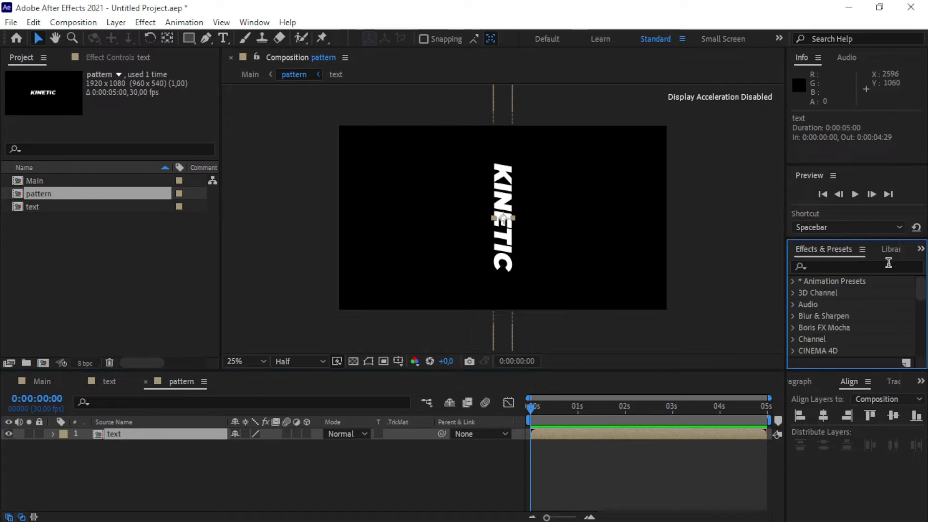
left_click(850, 267)
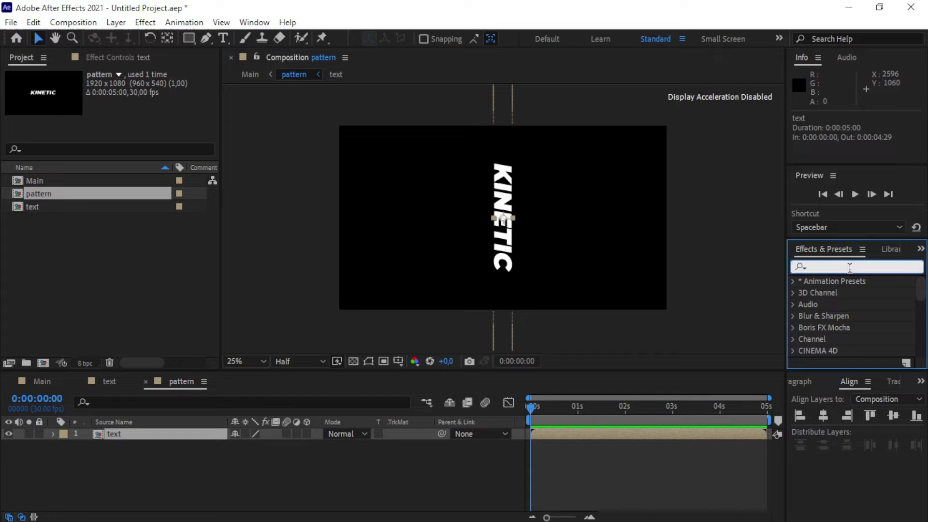
type("motion")
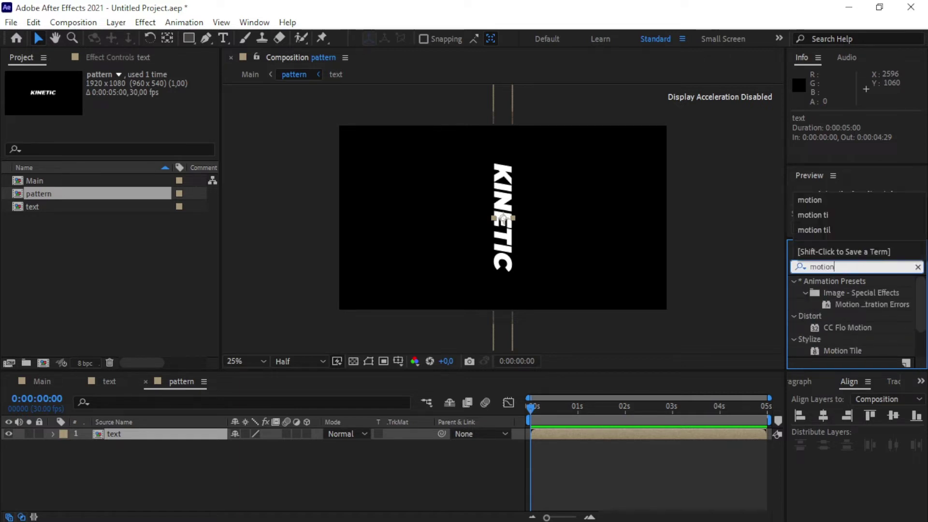
Apply Motion Tile to the text layer with an Output Height of 1700.
double_click(842, 350)
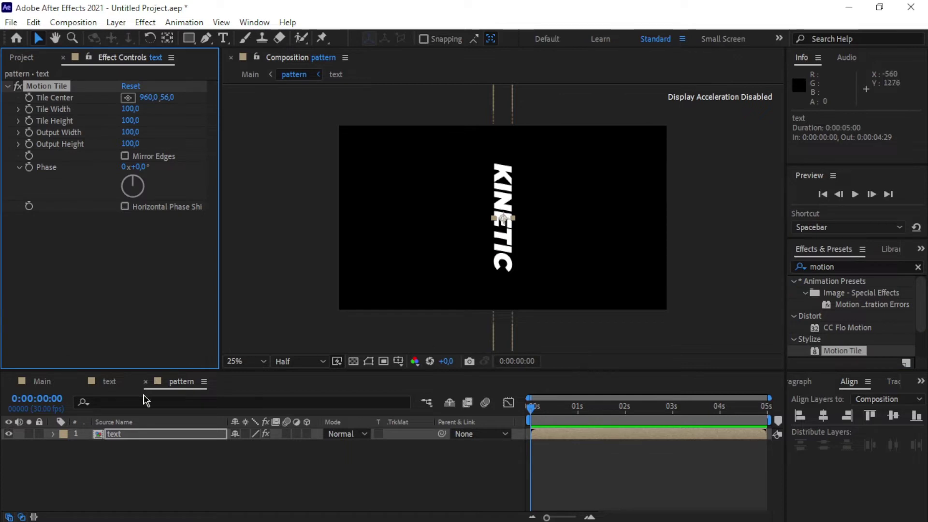
left_click(135, 436)
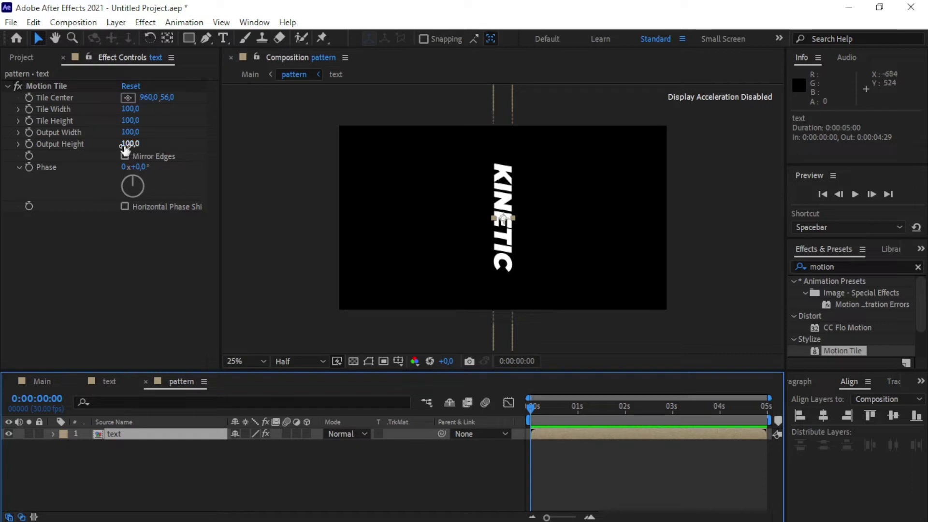
left_click_drag(134, 148, 205, 146)
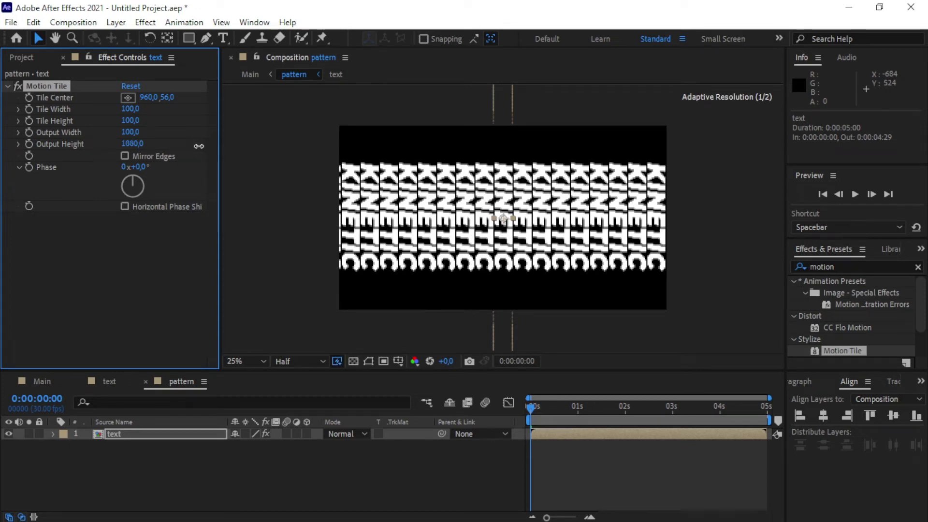
left_click_drag(199, 146, 196, 146)
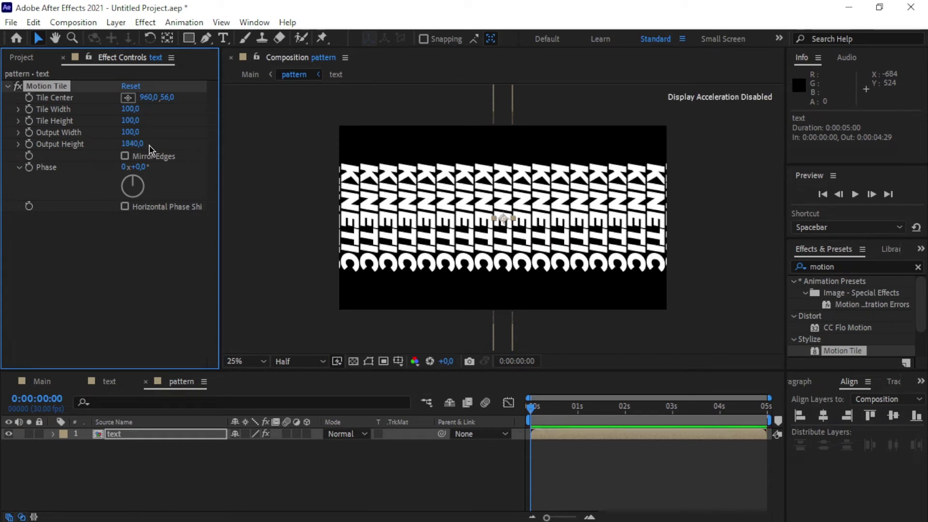
left_click(133, 144)
type("17")
left_click(102, 248)
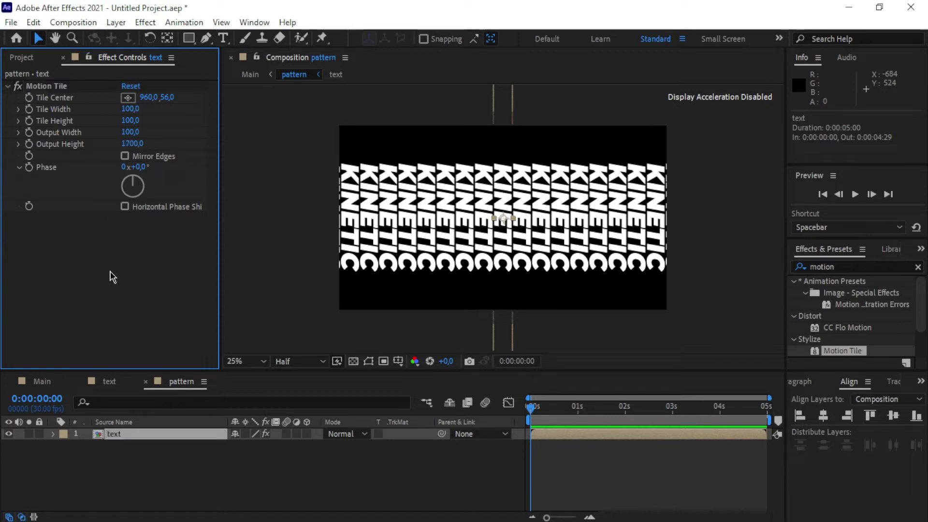
Inspect the tiled KINETIC columns in the viewer, then return to the Main composition.
scroll(393, 234, "up", 2)
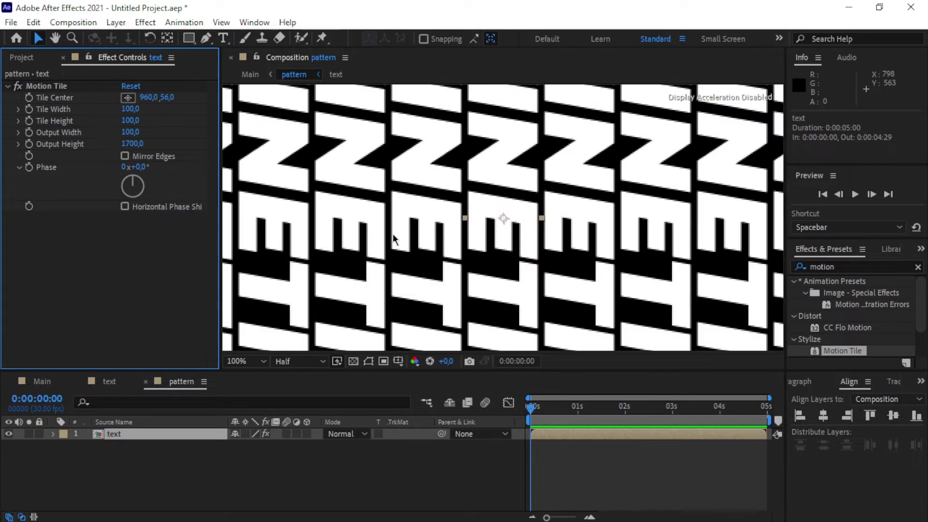
key("h")
left_click_drag(457, 237, 474, 237)
key("v")
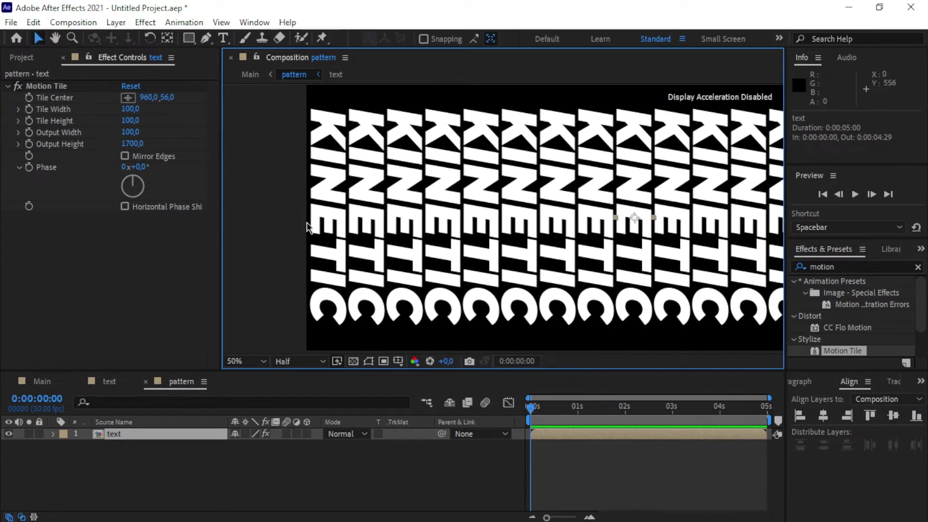
scroll(566, 225, "down", 2)
left_click_drag(566, 225, 501, 225)
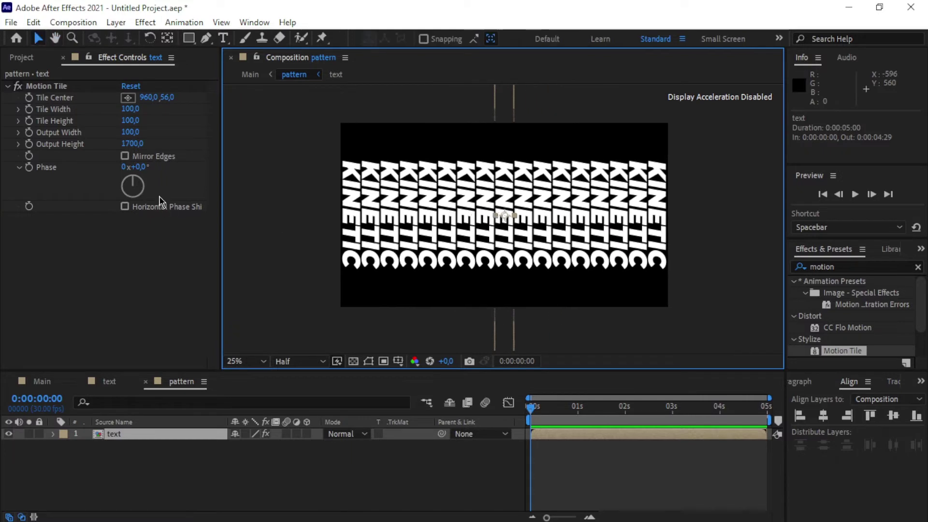
left_click(149, 297)
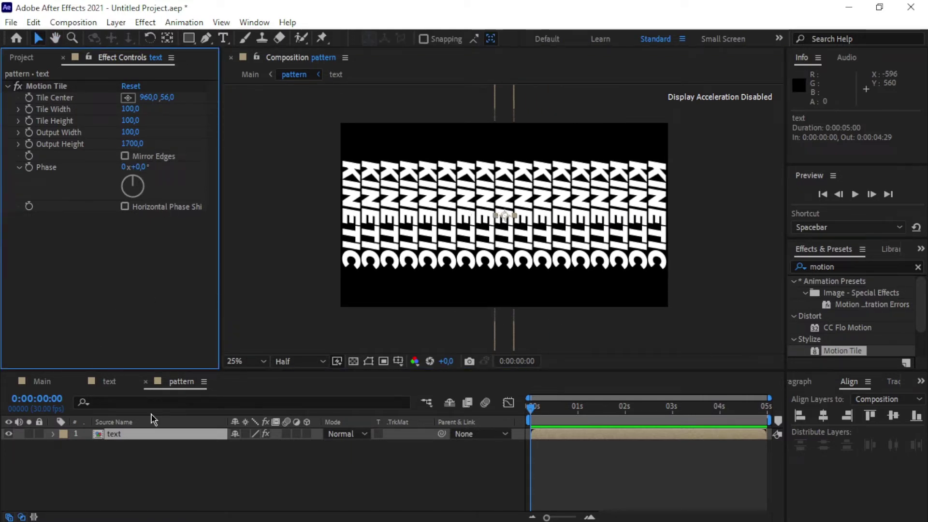
left_click(157, 474)
left_click(54, 389)
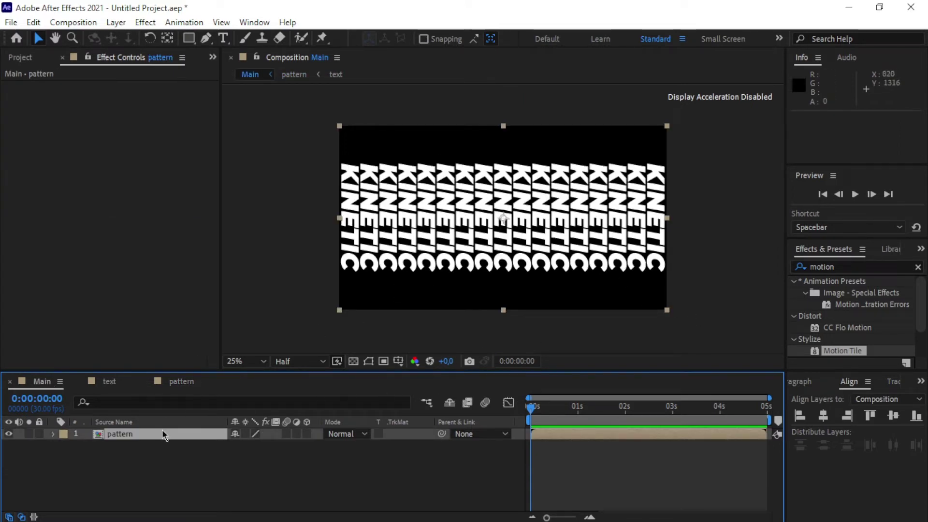
Apply CC Cylinder to the pattern layer and expand its Position X, Y, Z controls.
left_click(839, 264)
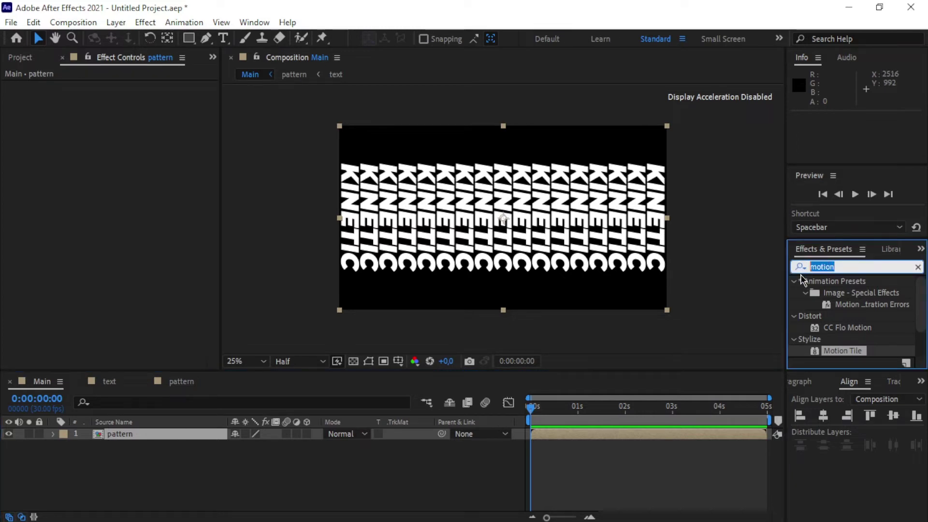
type("cc c")
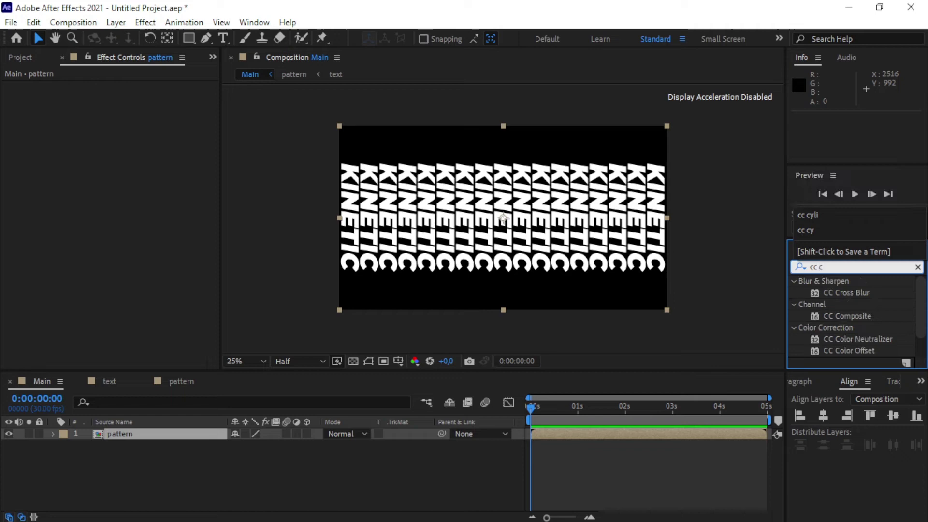
type("y")
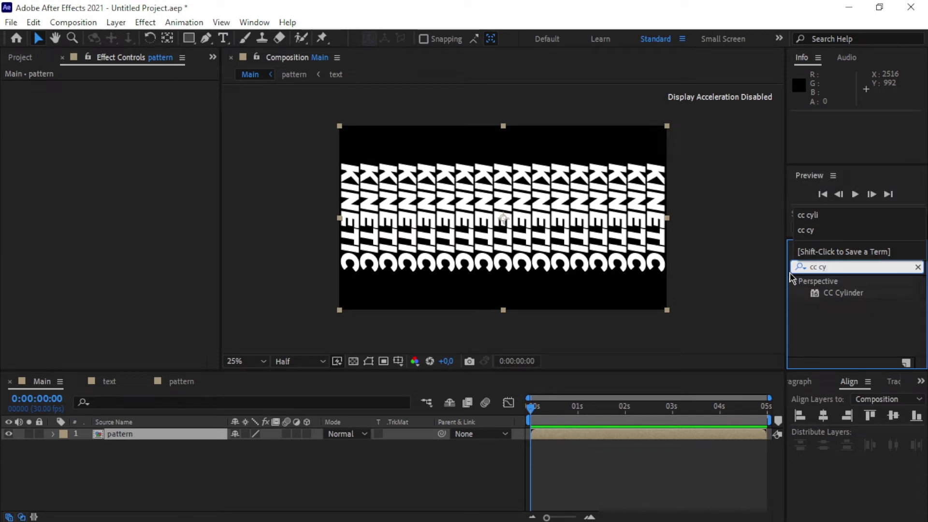
left_click(844, 293)
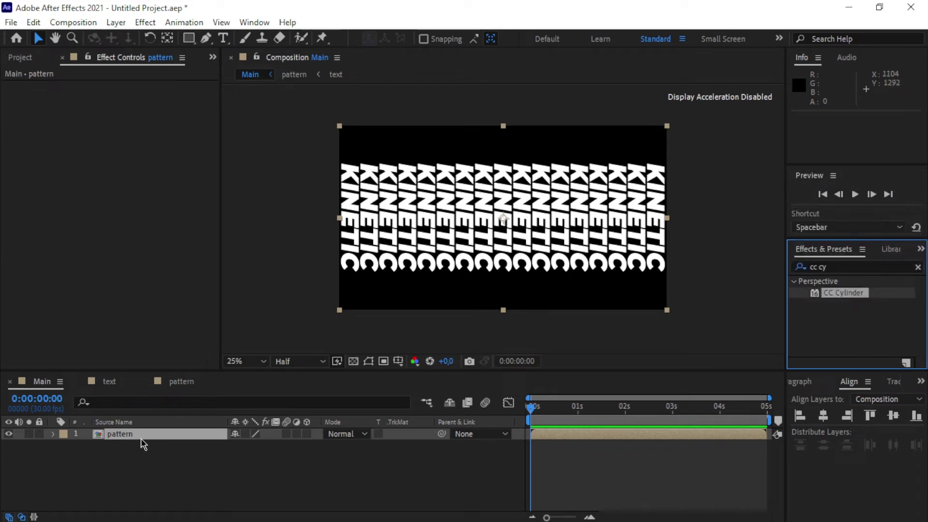
double_click(832, 291)
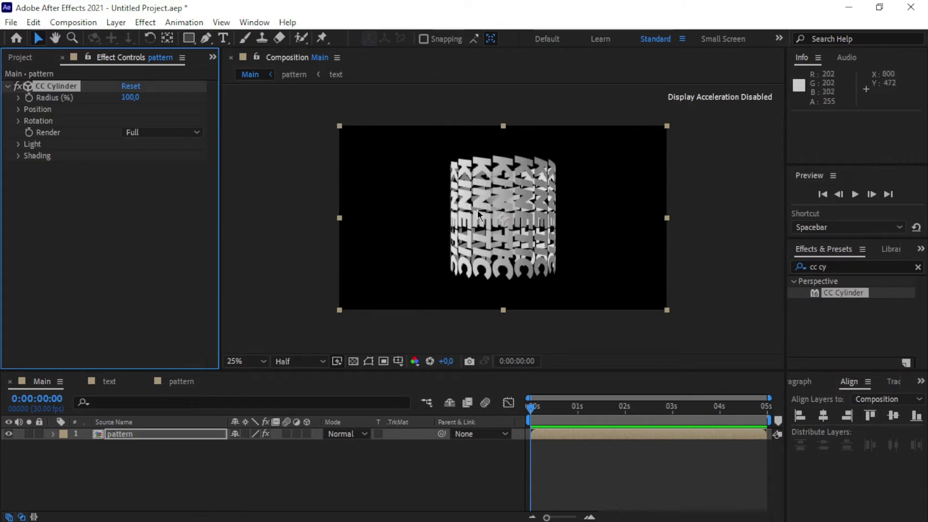
key("period")
key("comma")
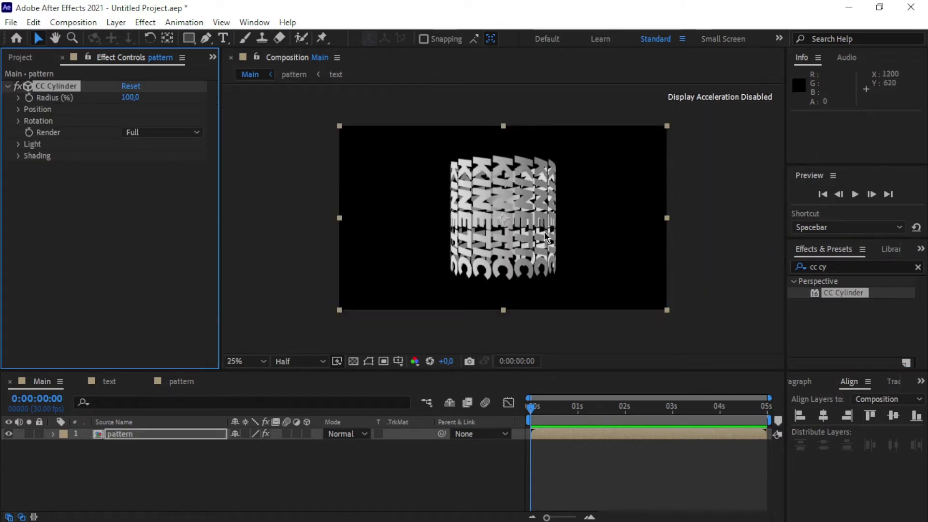
left_click(106, 218)
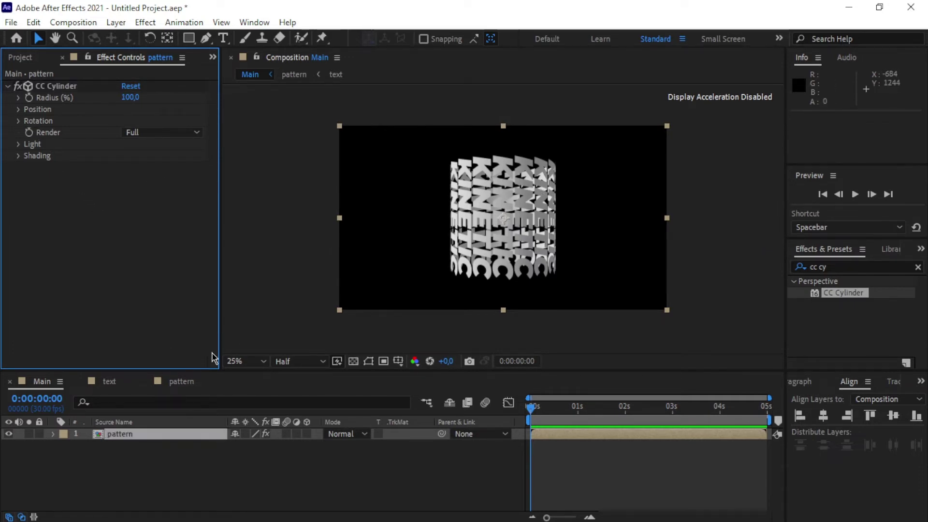
left_click(18, 110)
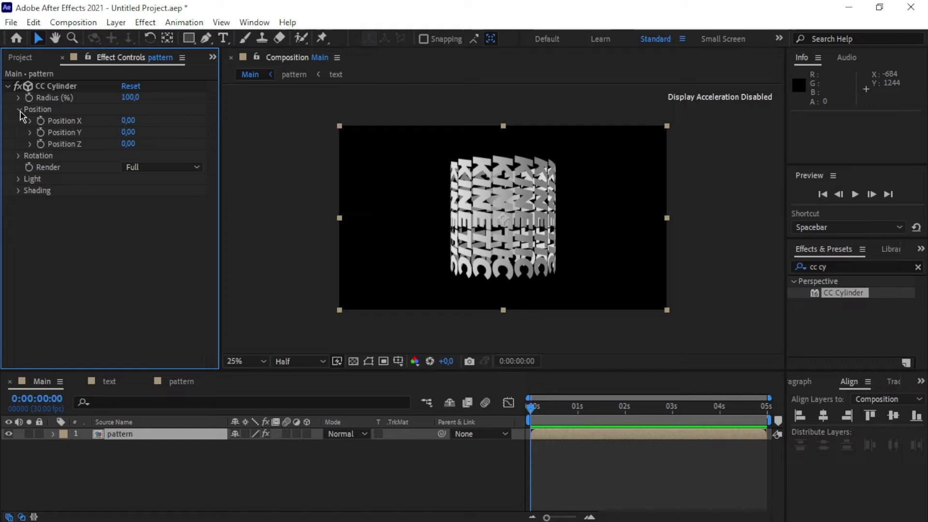
Set the CC Cylinder Position Z value to -160.
left_click(128, 144)
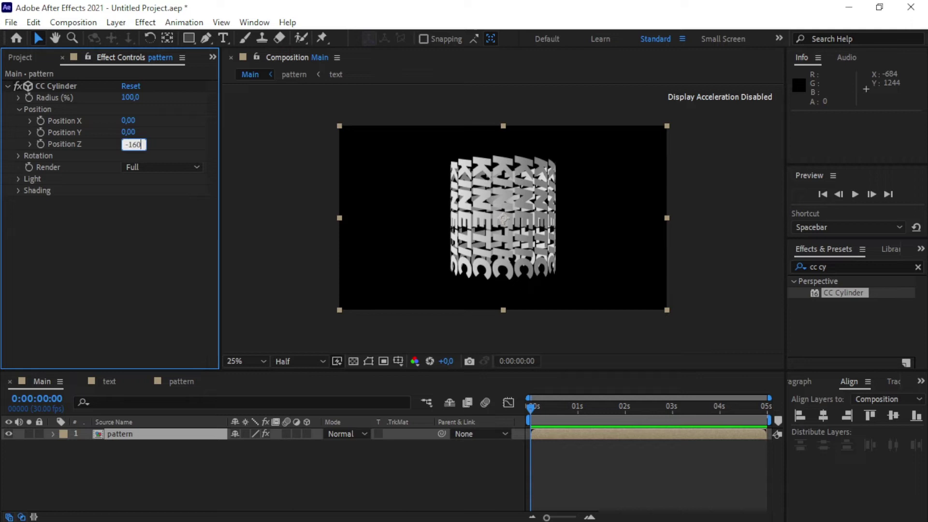
type("-160")
key("Return")
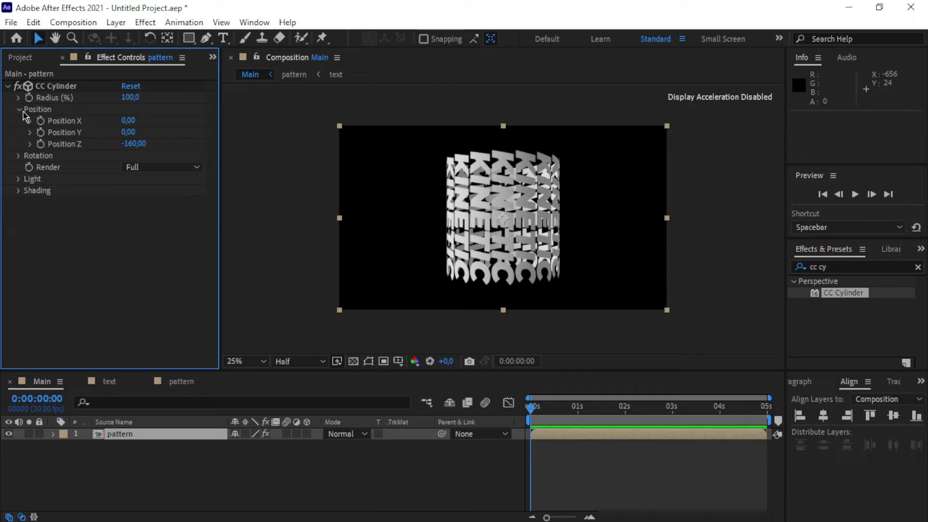
Set CC Cylinder's Rotation X to 40° and enter -90 for Rotation Z.
left_click(19, 156)
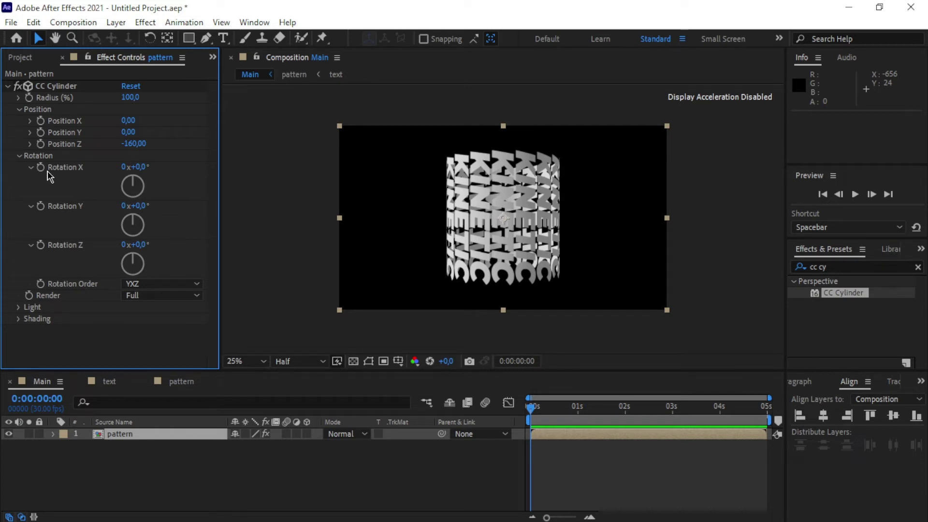
mouse_move(139, 167)
left_mouse_down()
mouse_move(162, 171)
mouse_move(143, 167)
left_mouse_up()
left_click(143, 167)
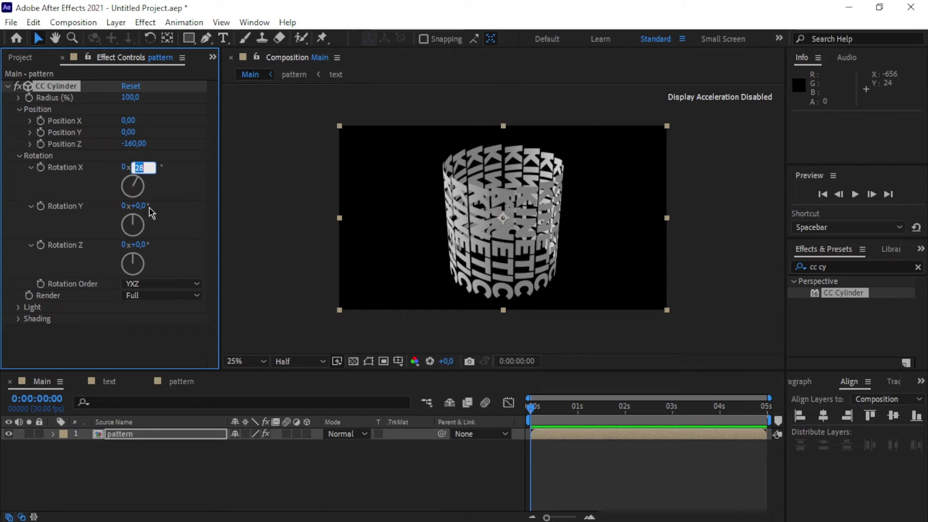
type("40")
left_click(187, 184)
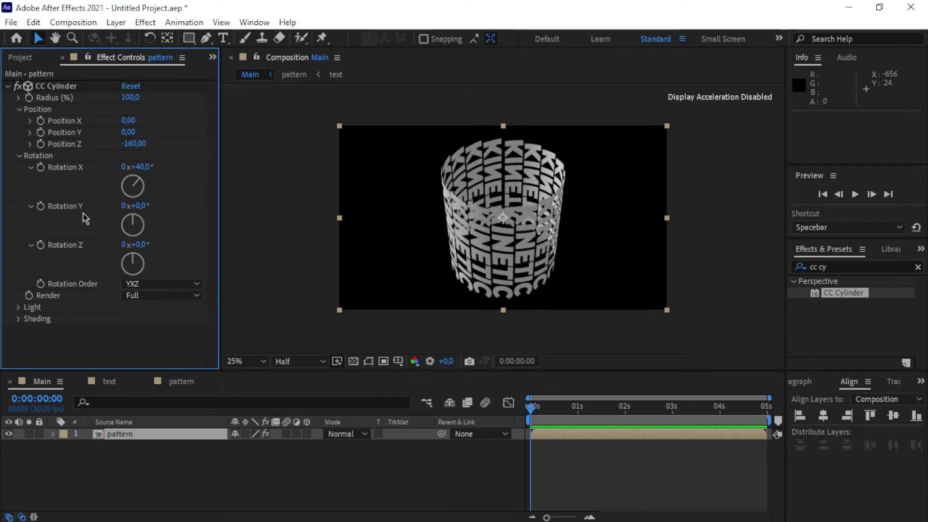
mouse_move(130, 244)
left_mouse_down()
mouse_move(154, 245)
mouse_move(148, 251)
left_mouse_up()
left_click(138, 247)
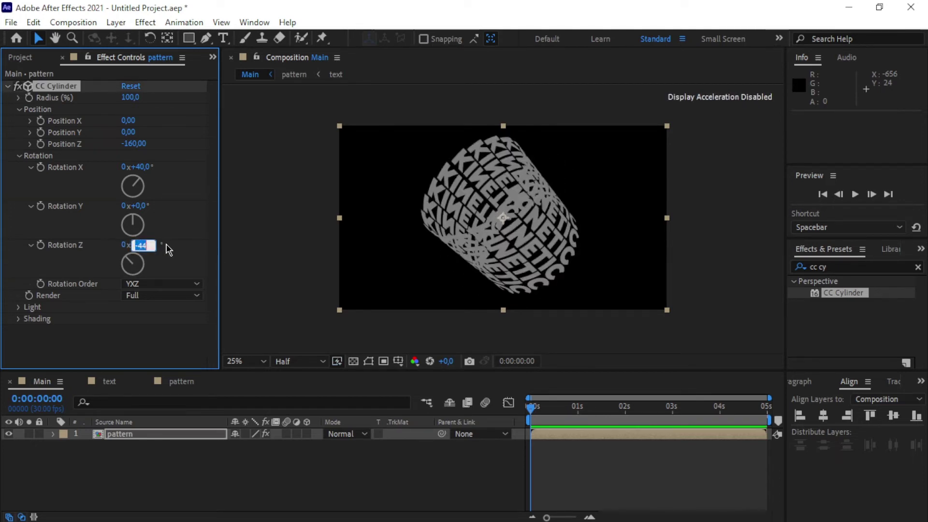
type("-")
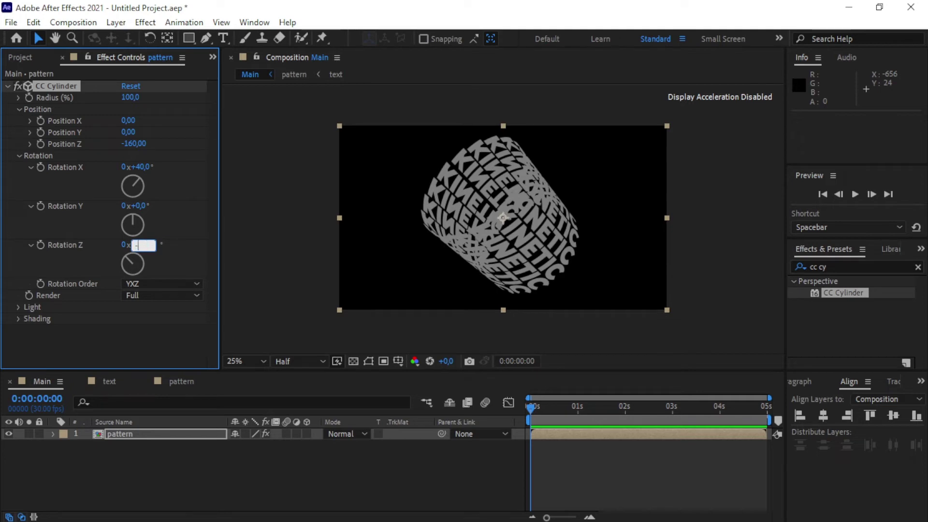
type("90")
Confirm Rotation Z at -90° and drive Rotation Y with the expression time*25.
left_click(193, 265)
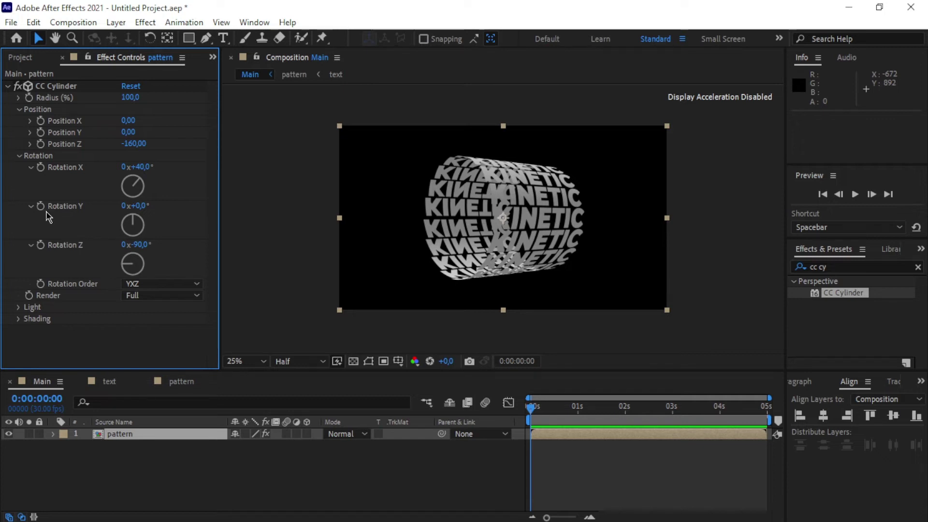
left_click(41, 207, "alt")
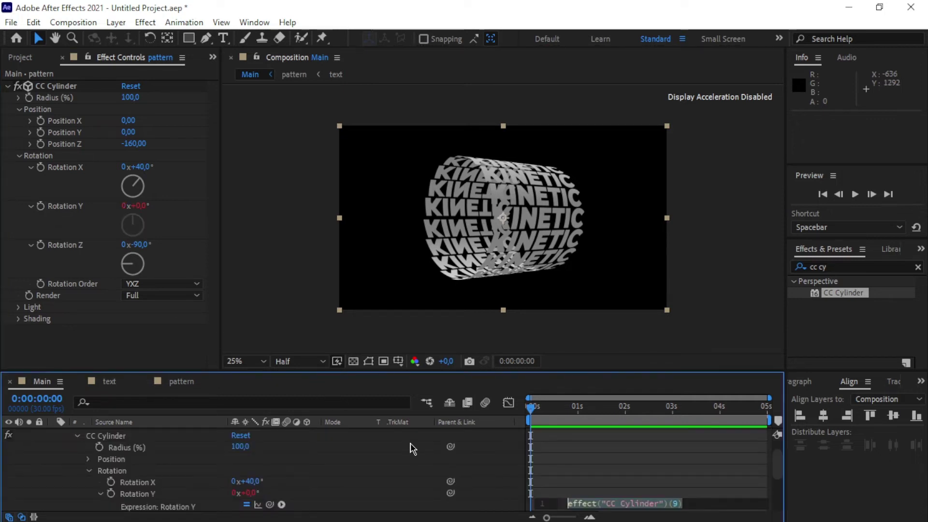
scroll(776, 483, "down", 3)
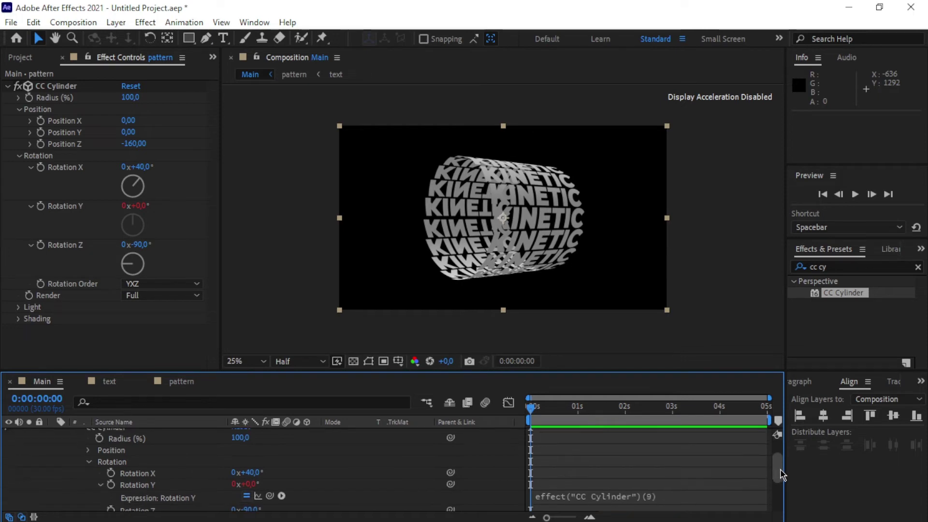
left_click(638, 469)
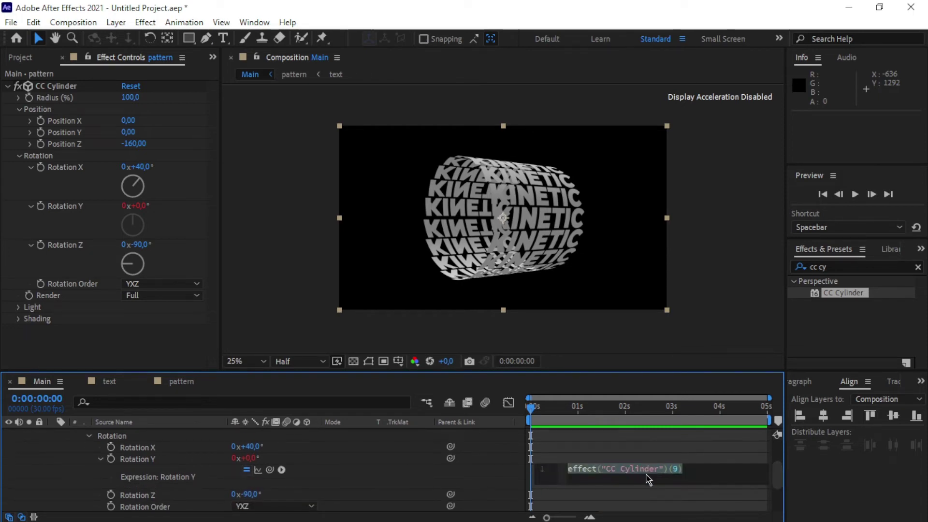
type("ti")
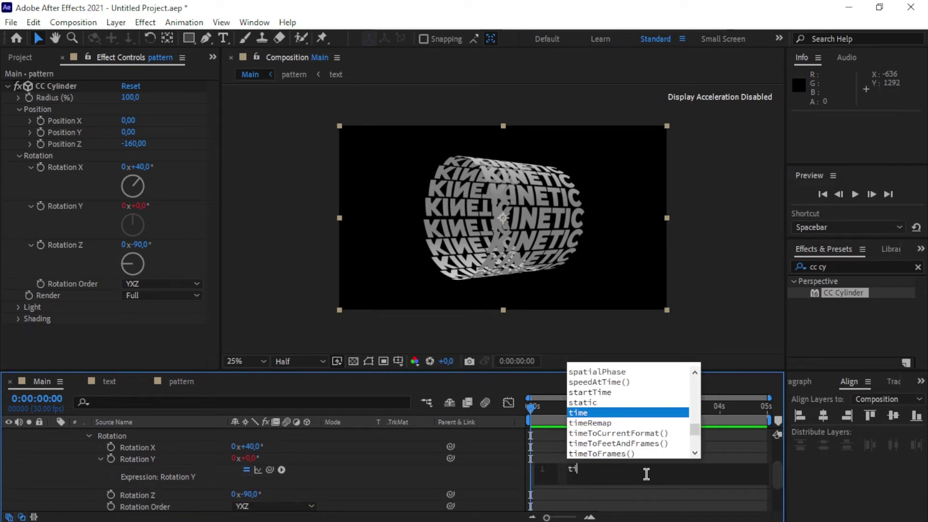
type("me")
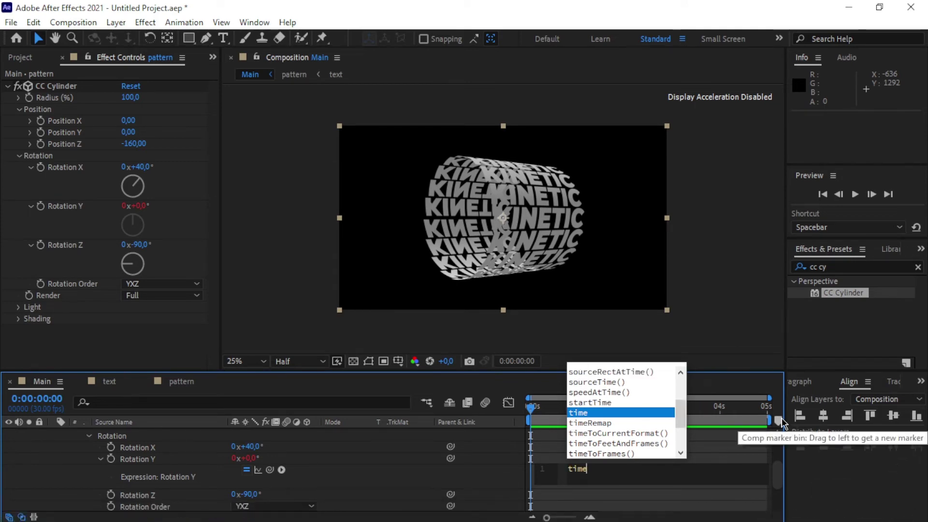
type("*")
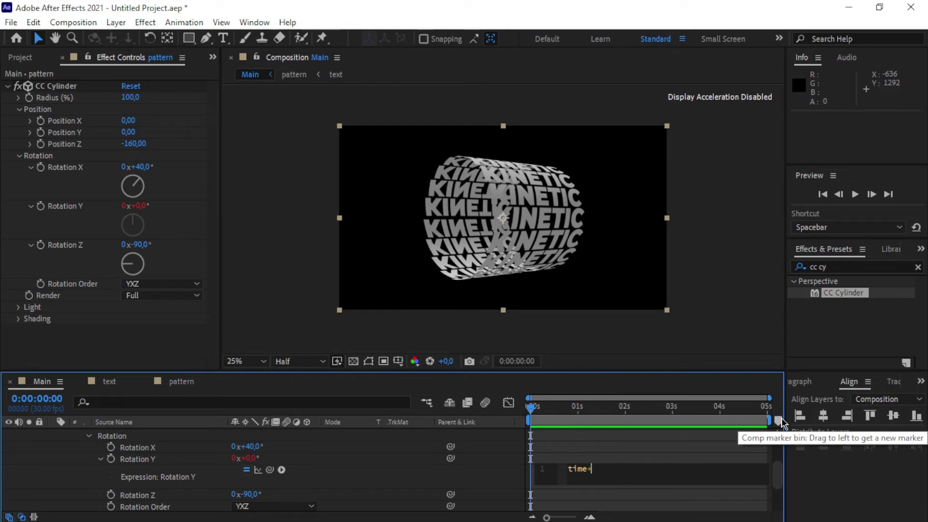
left_click(668, 458)
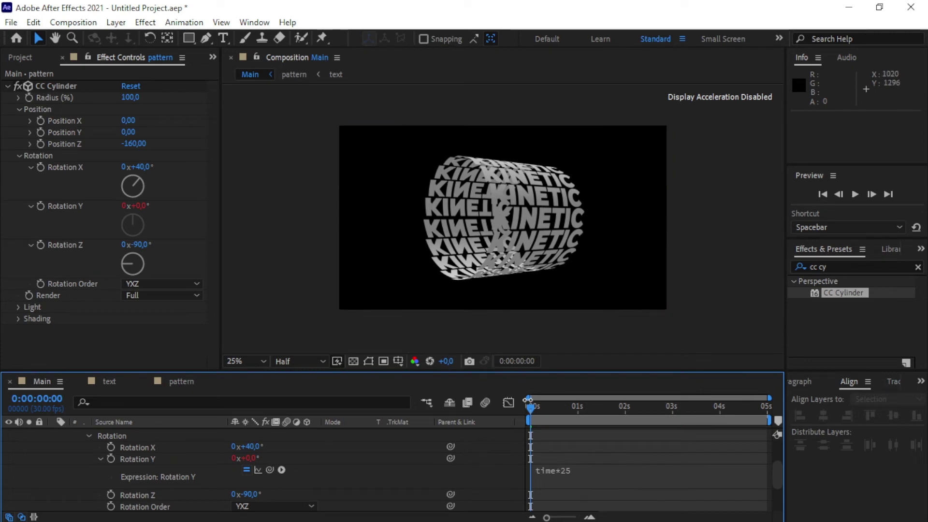
Scrub the timeline to preview the spin, collapse the pattern layer, and zoom the viewer to 50%.
left_click_drag(532, 412, 583, 419)
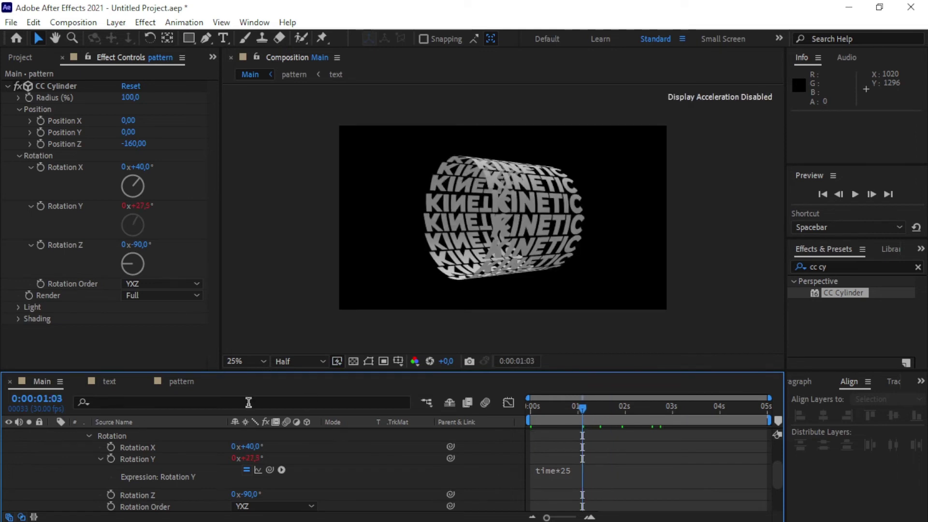
scroll(118, 437, "up", 3)
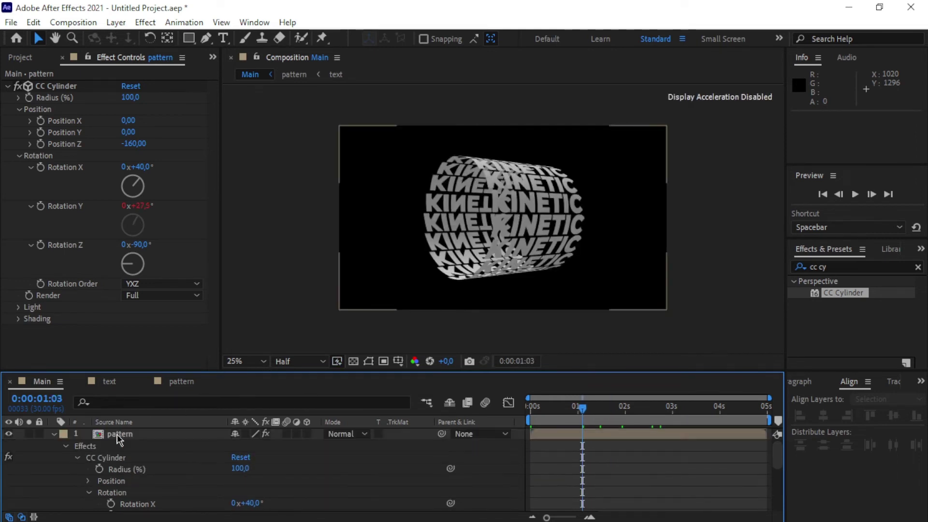
left_click(54, 434)
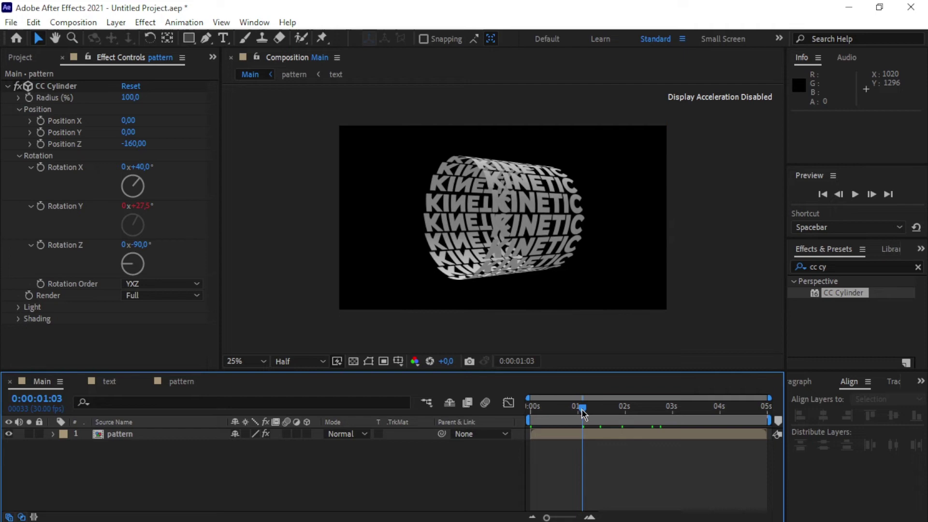
left_click_drag(583, 412, 516, 411)
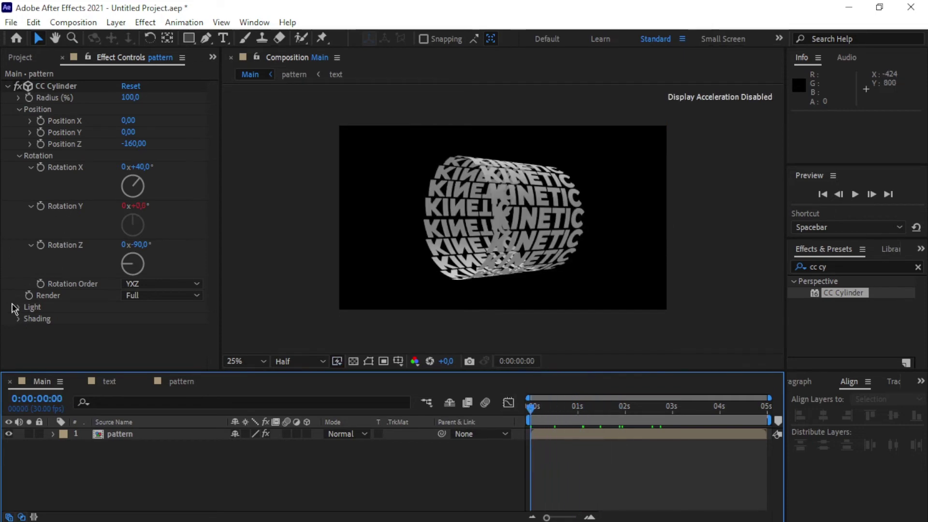
key("period")
key("period")
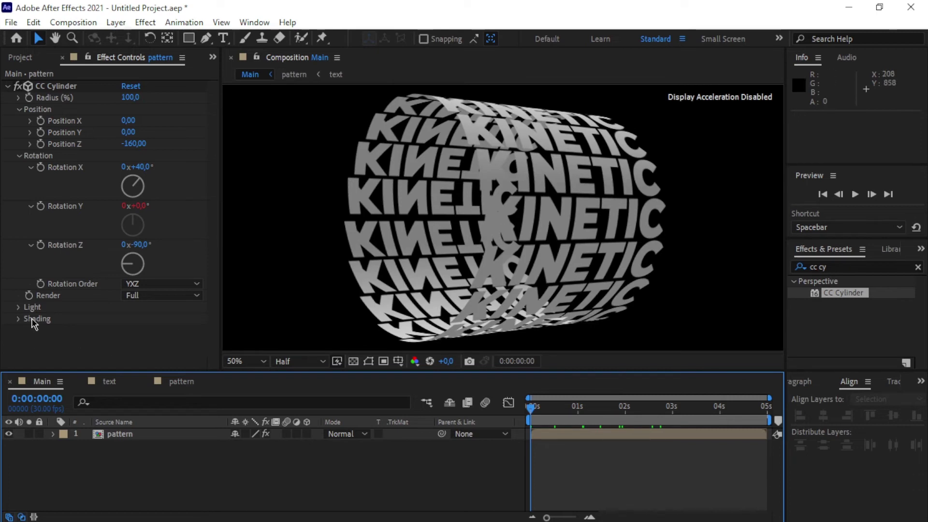
Set CC Cylinder's Light Intensity to 90 and Light Direction to -25°.
left_click(18, 308)
scroll(18, 308, "down", 1)
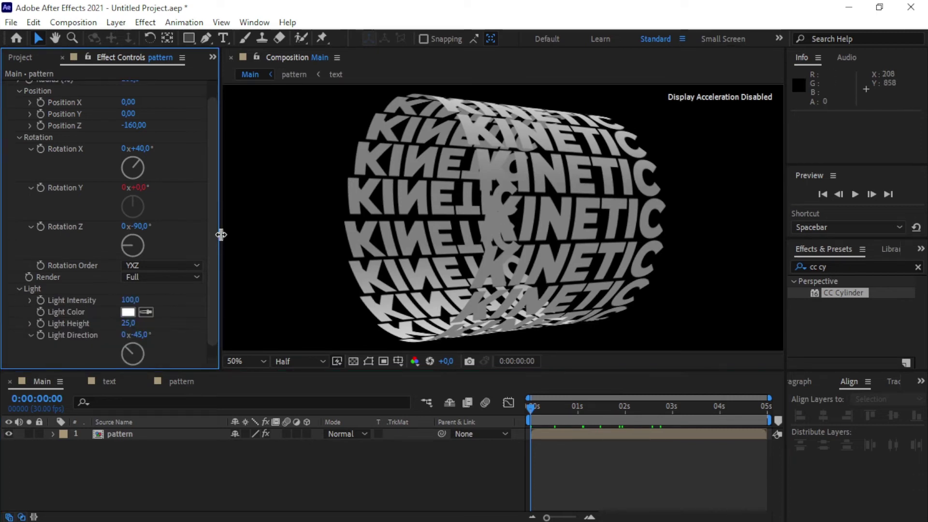
scroll(216, 233, "down", 1)
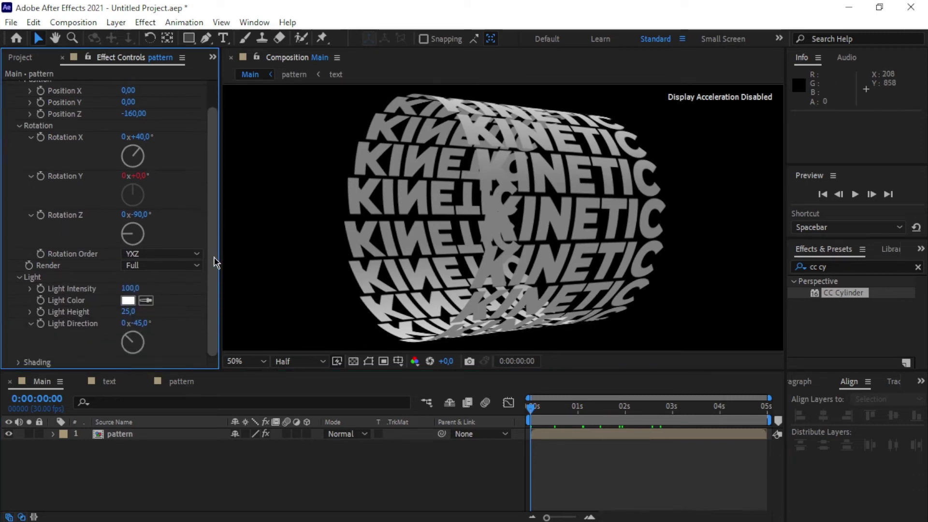
left_click(128, 288)
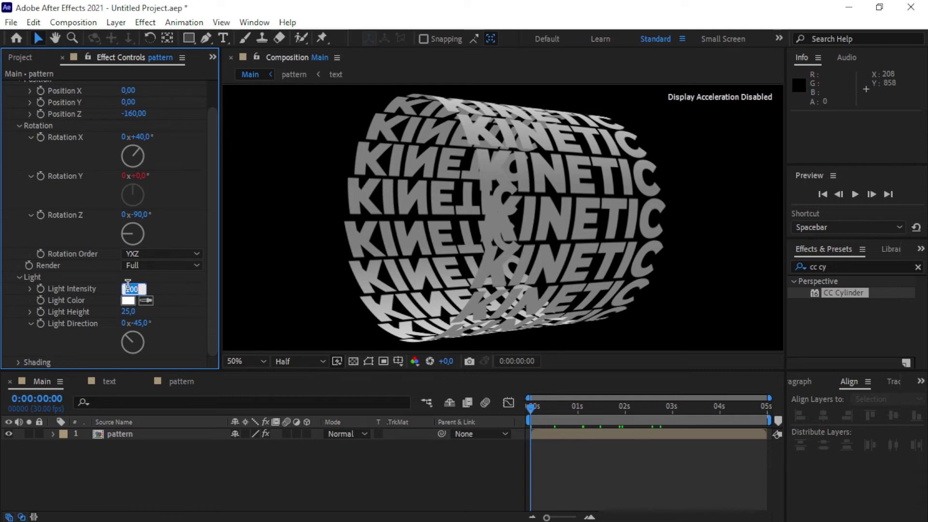
type("90")
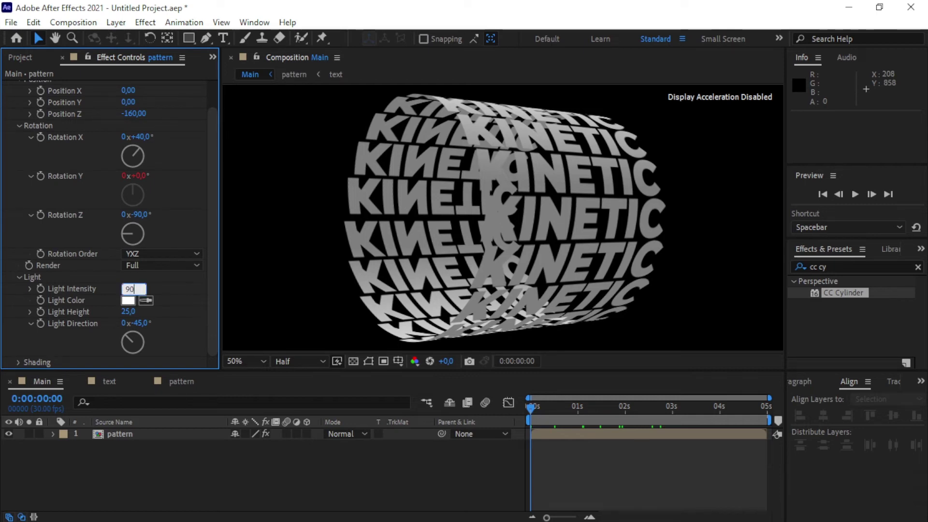
key("Return")
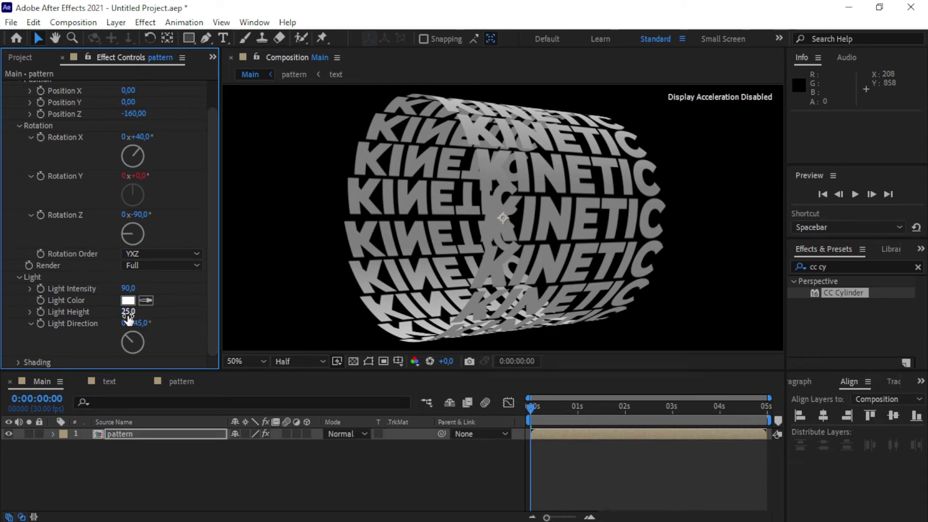
left_click_drag(127, 323, 146, 324)
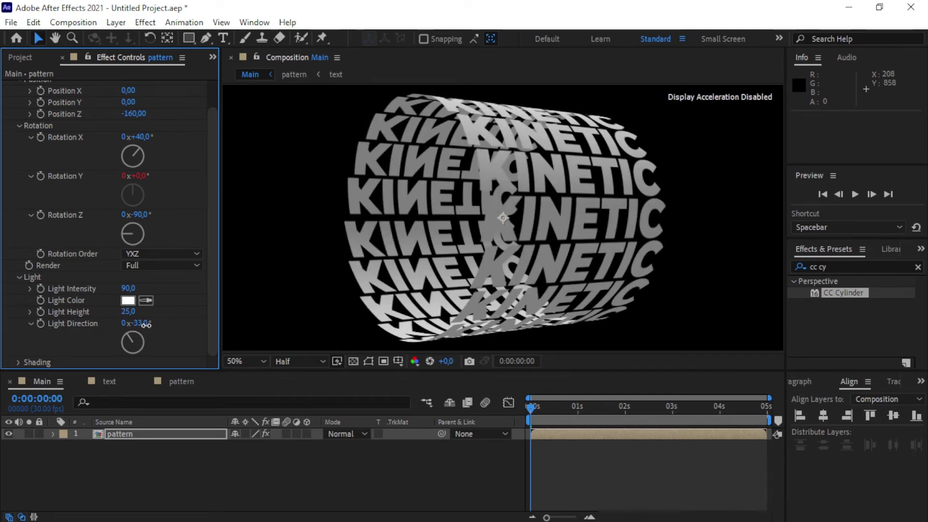
left_click_drag(149, 325, 152, 325)
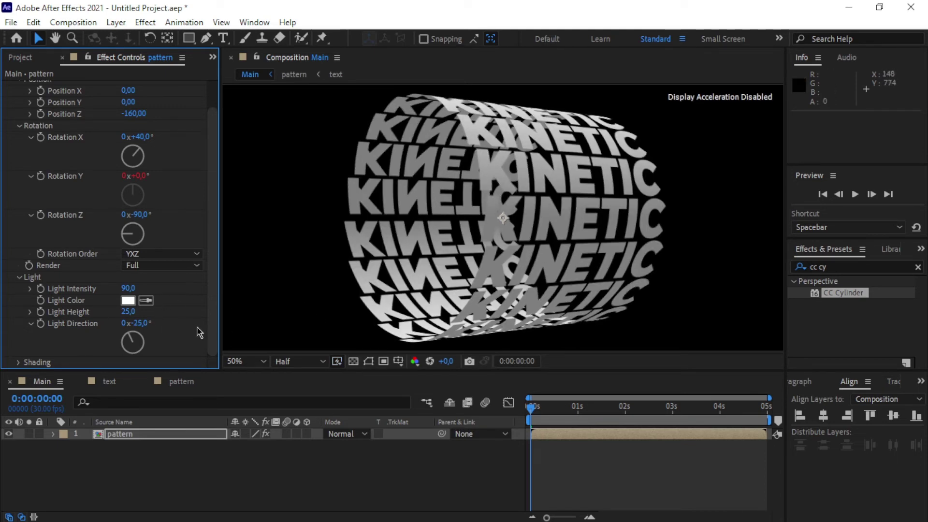
Lower the cylinder's Metal shading, raise Diffuse to 100, and scrub to preview the rotation.
left_click(19, 363)
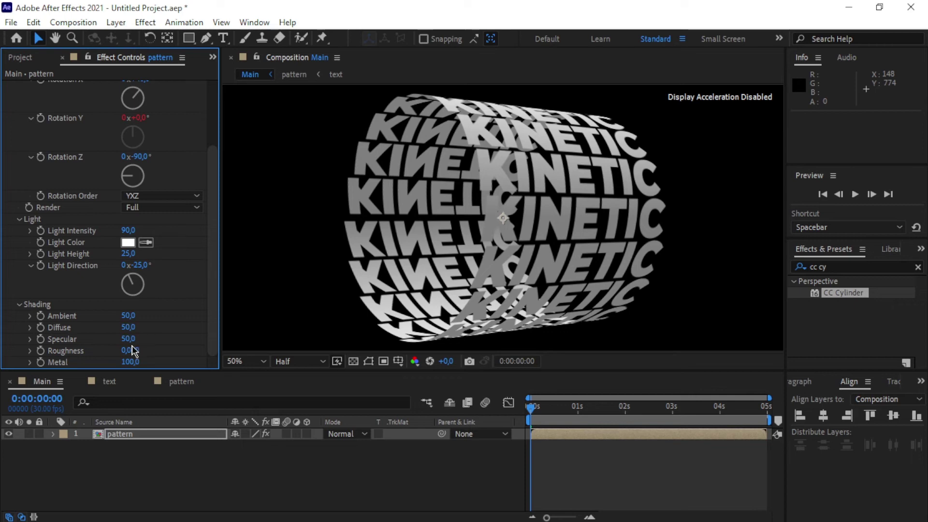
left_click_drag(129, 362, 53, 361)
left_click_drag(128, 327, 201, 326)
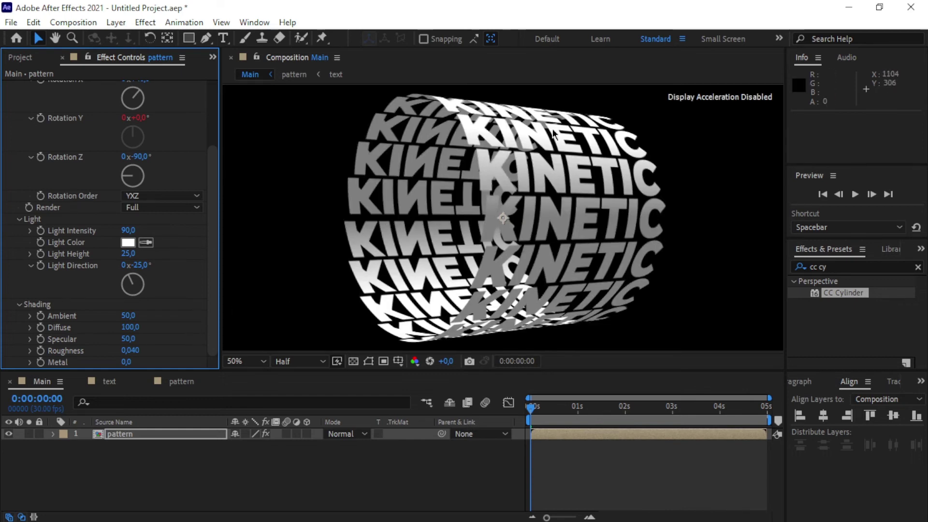
left_click(284, 486)
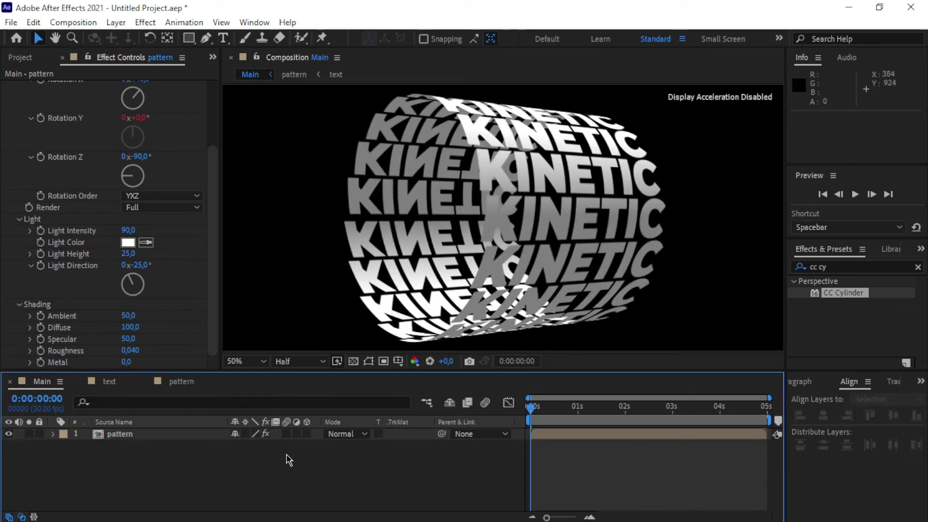
mouse_move(533, 407)
left_mouse_down()
mouse_move(604, 408)
mouse_move(529, 410)
left_mouse_up()
Open the text composition and bring up the Character panel.
left_click(120, 384)
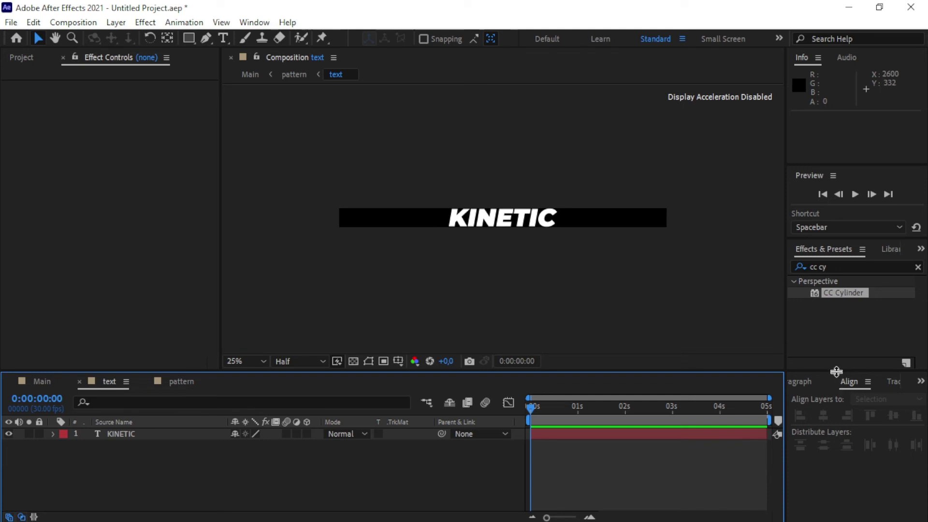
left_click(889, 251)
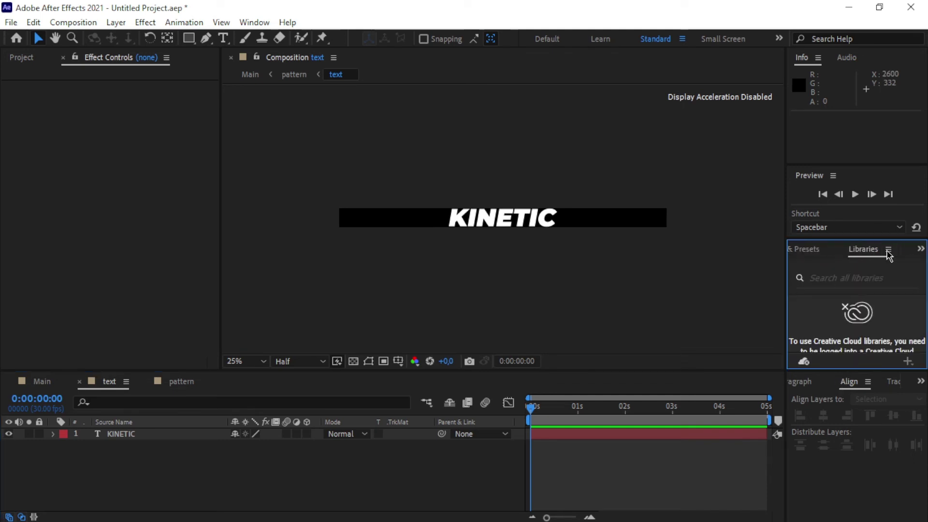
left_click(920, 251)
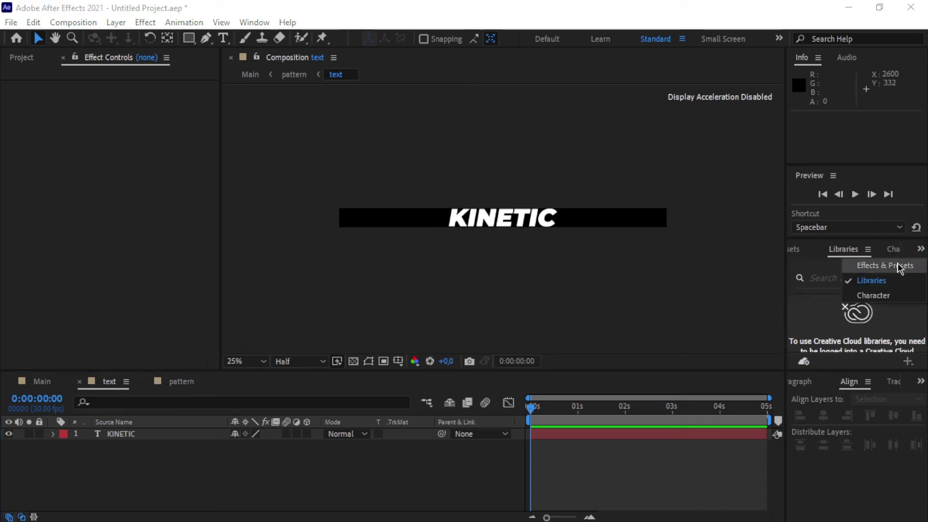
left_click(865, 295)
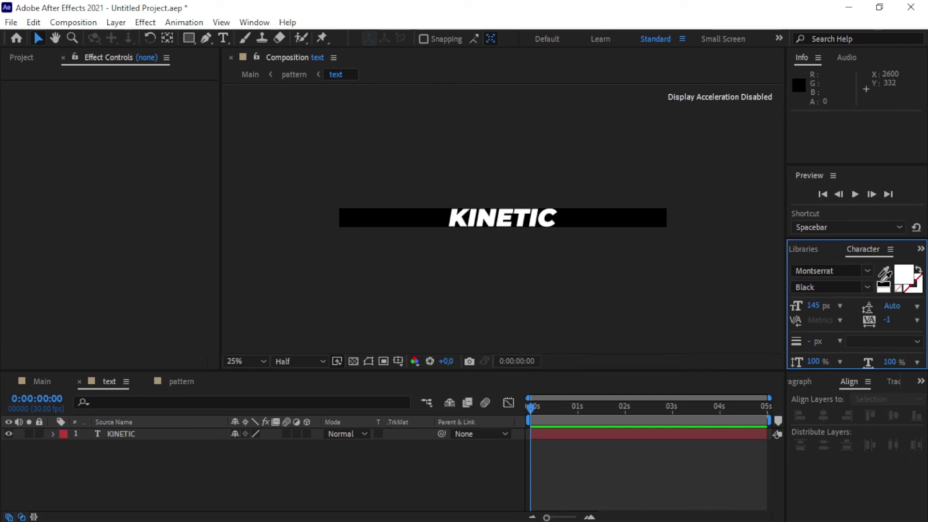
Change the KINETIC text fill to yellow FFFC00 and check the Main comp.
left_click(112, 434)
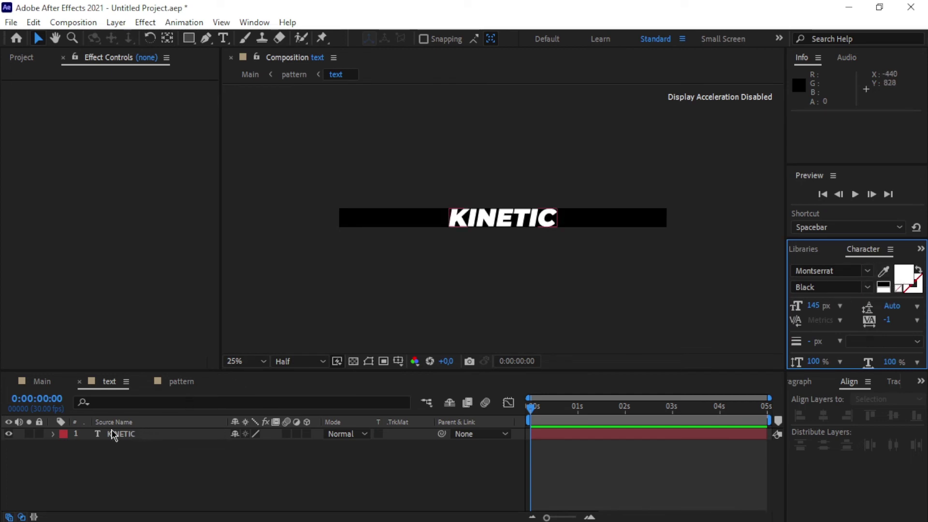
double_click(117, 435)
left_click(904, 273)
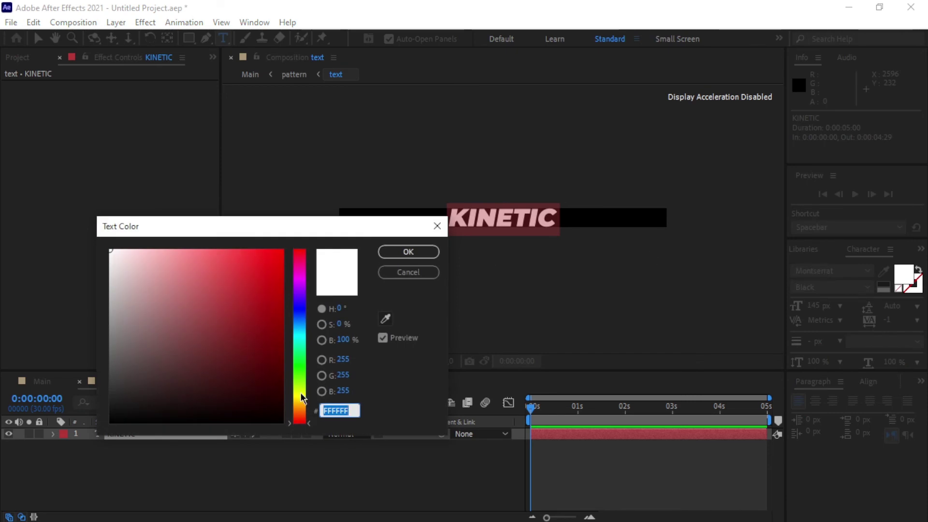
left_click(302, 396)
left_click_drag(181, 252, 283, 249)
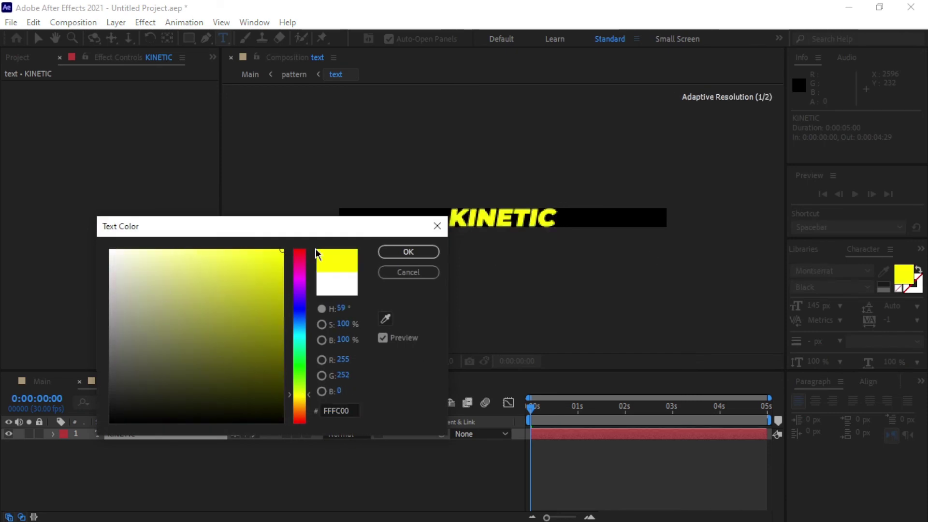
left_click(408, 252)
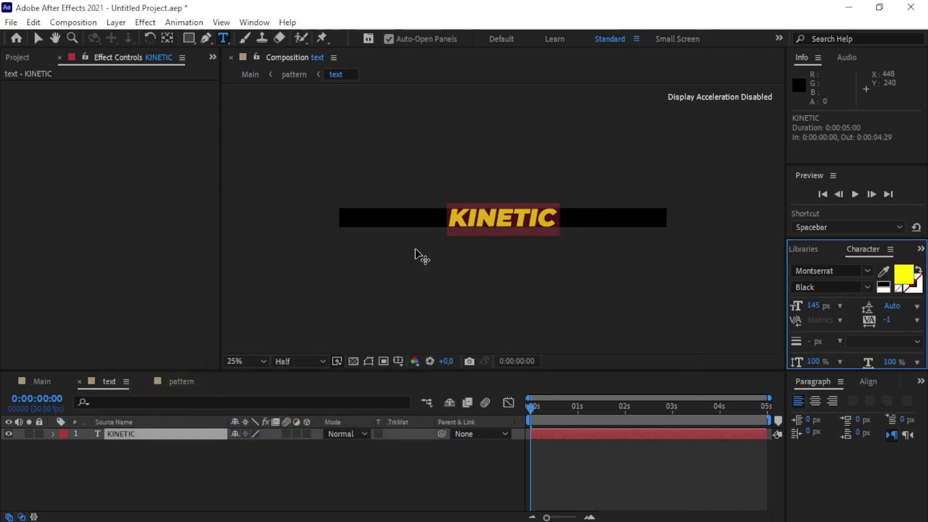
left_click(356, 469)
left_click(44, 385)
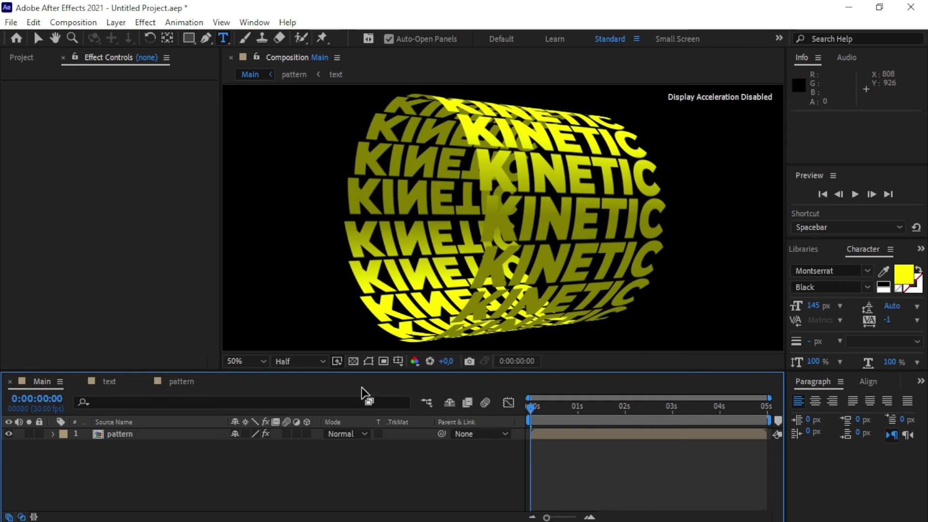
Retype the text layer from KINETIC to COOL and view the Main comp.
left_click(109, 382)
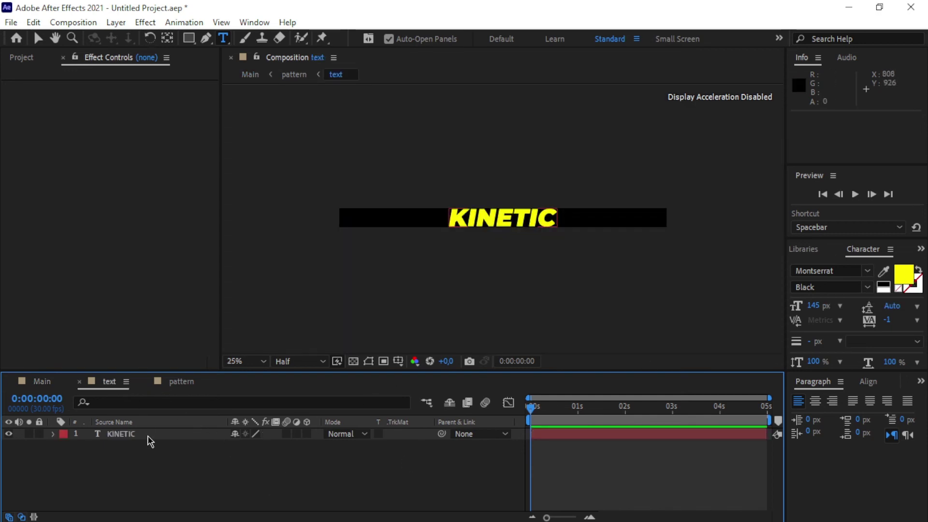
left_click(128, 437)
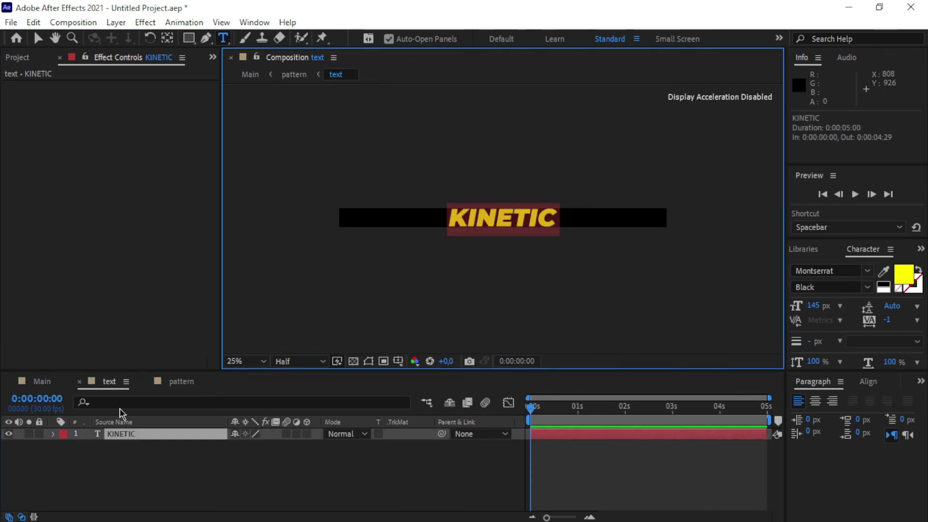
type("COOL")
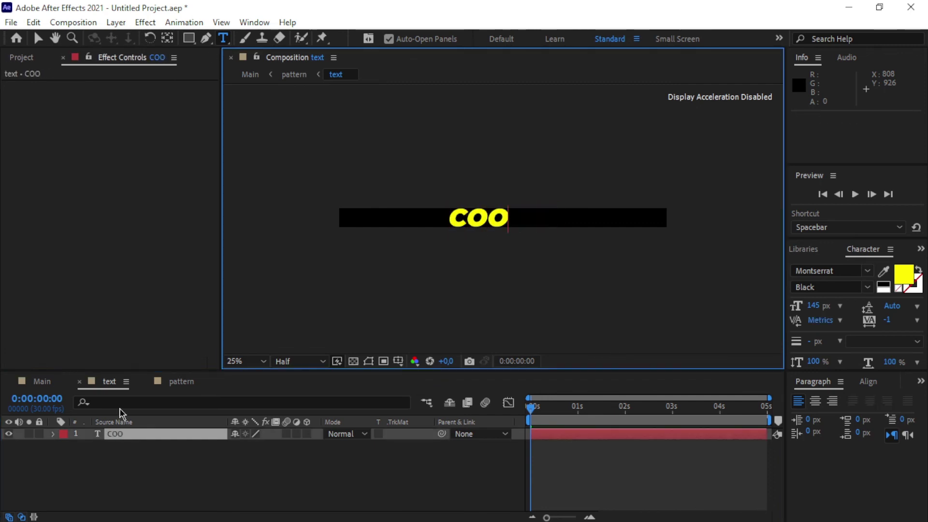
left_click(185, 487)
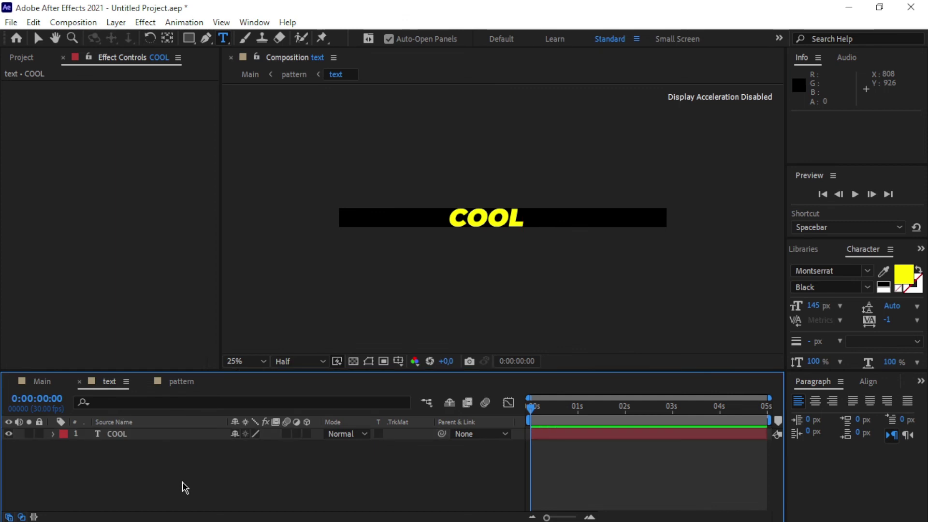
left_click(51, 385)
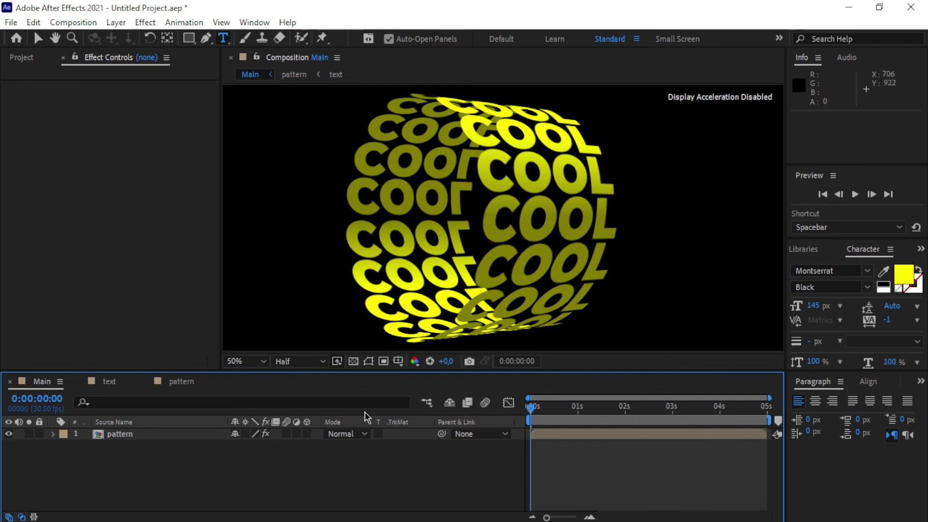
Retype the text layer from COOL back to KINETIC in the text comp.
left_click(183, 385)
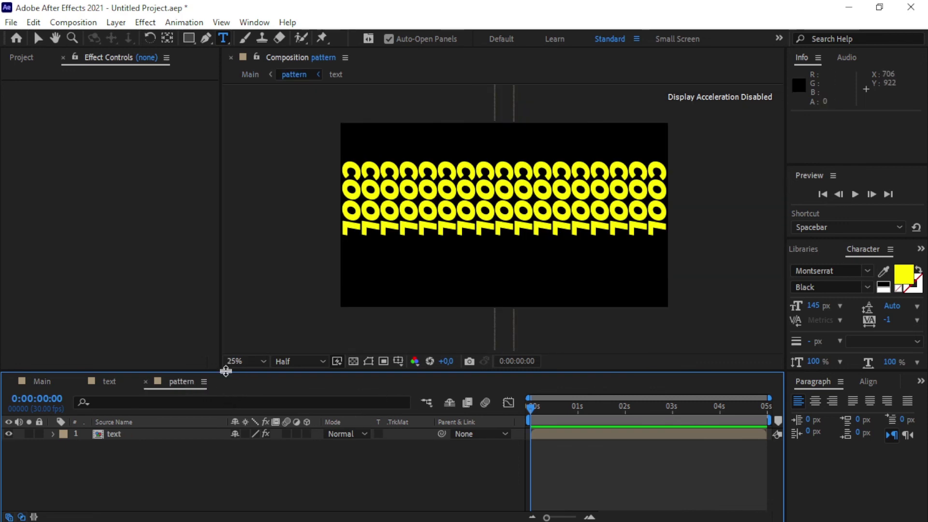
left_click(116, 384)
left_click(116, 436)
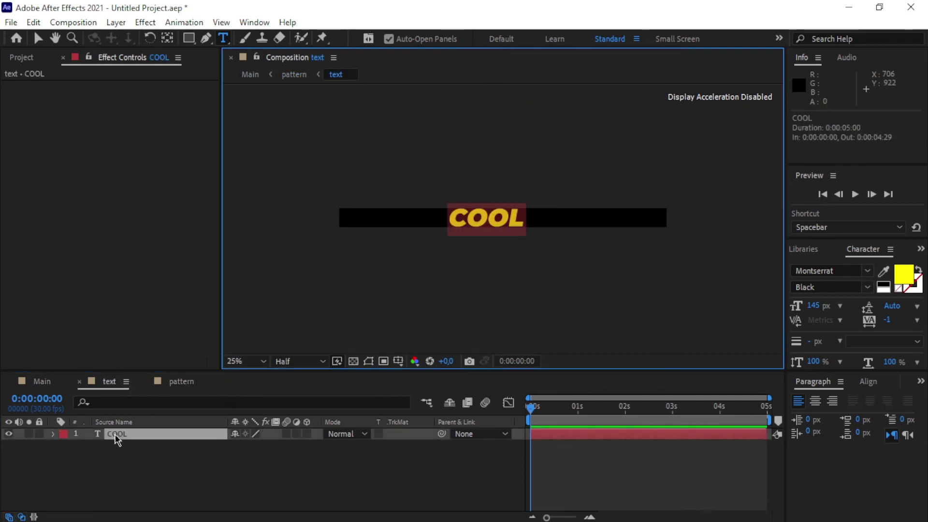
type("KI")
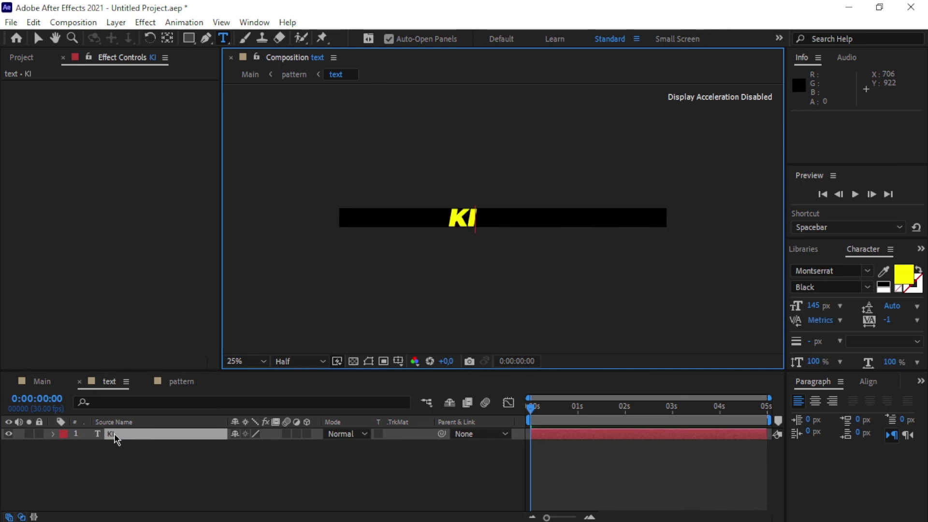
type("NWTIC")
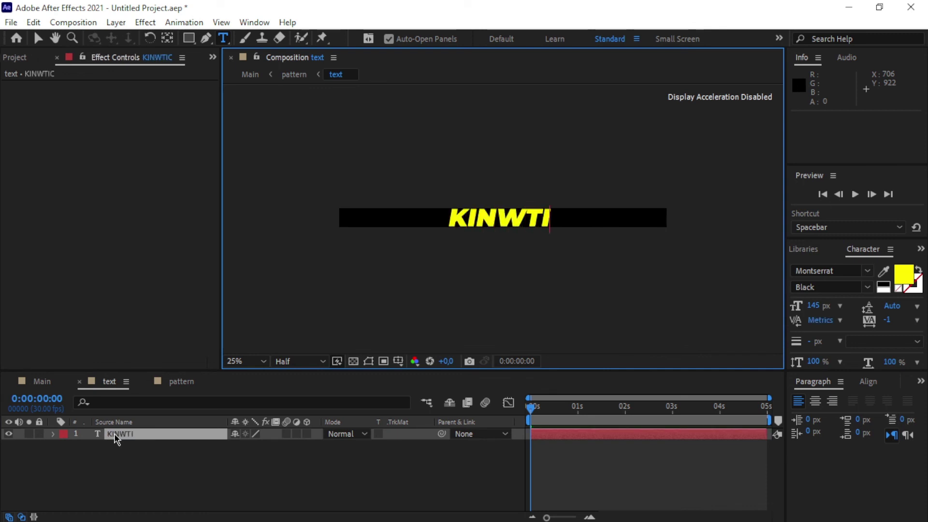
key("BackSpace")
key("BackSpace")
key("BackSpace")
key("BackSpace")
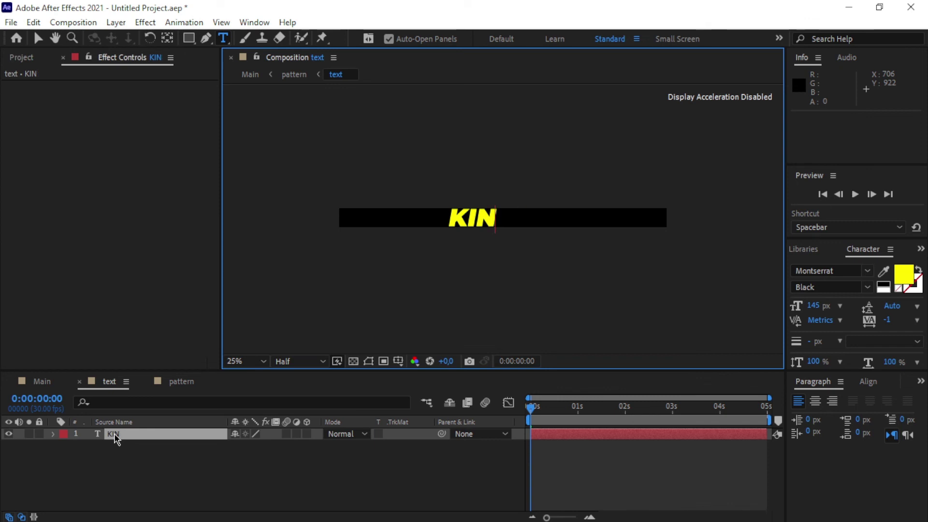
type("ETIC")
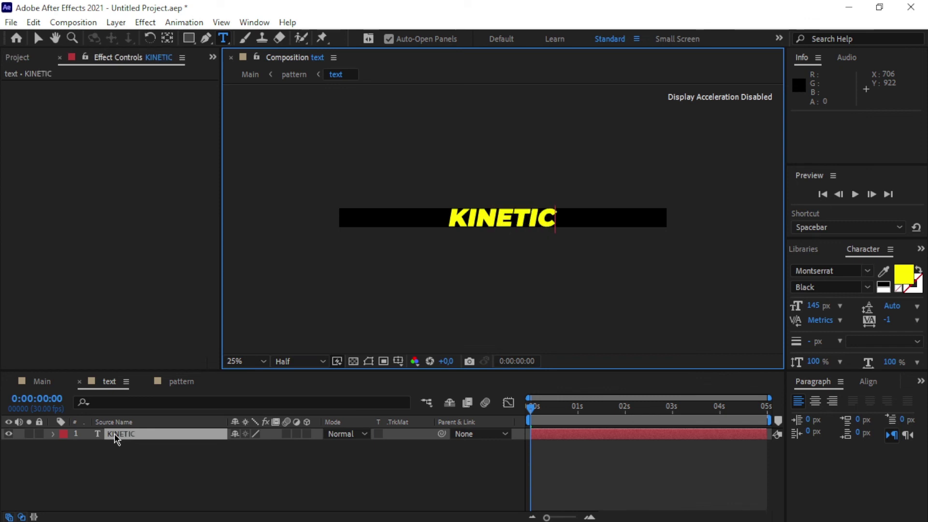
left_click(179, 459)
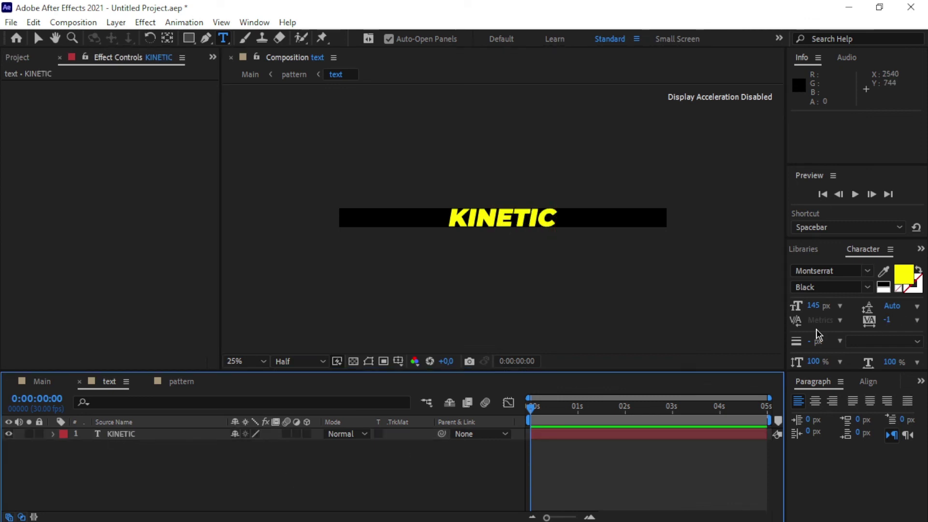
Set the KINETIC text fill back to white FFFFFF and return to the Main comp.
double_click(130, 434)
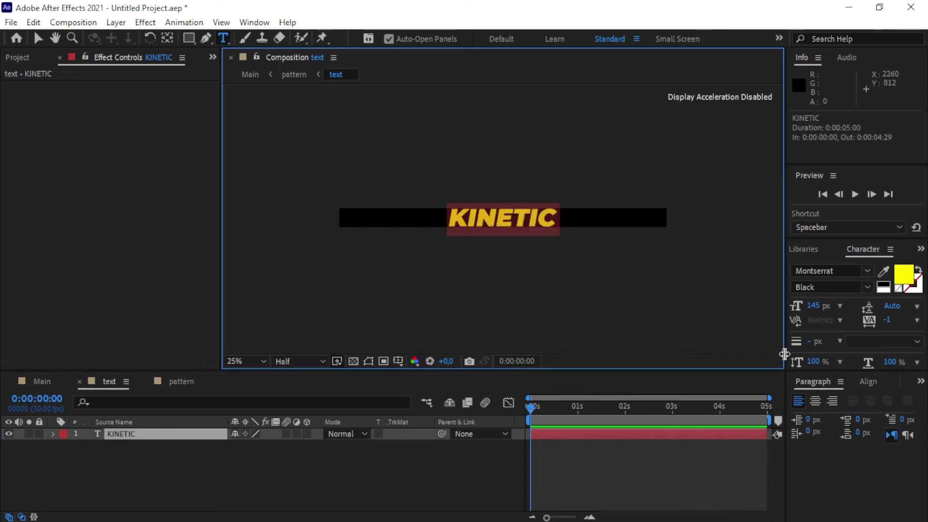
left_click(905, 282)
left_click_drag(217, 296, 32, 238)
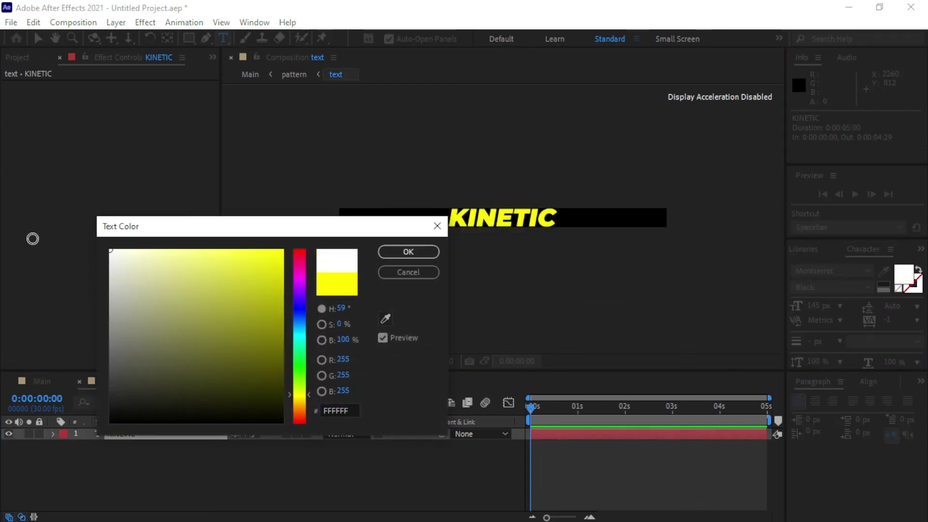
left_click(409, 251)
left_click(358, 468)
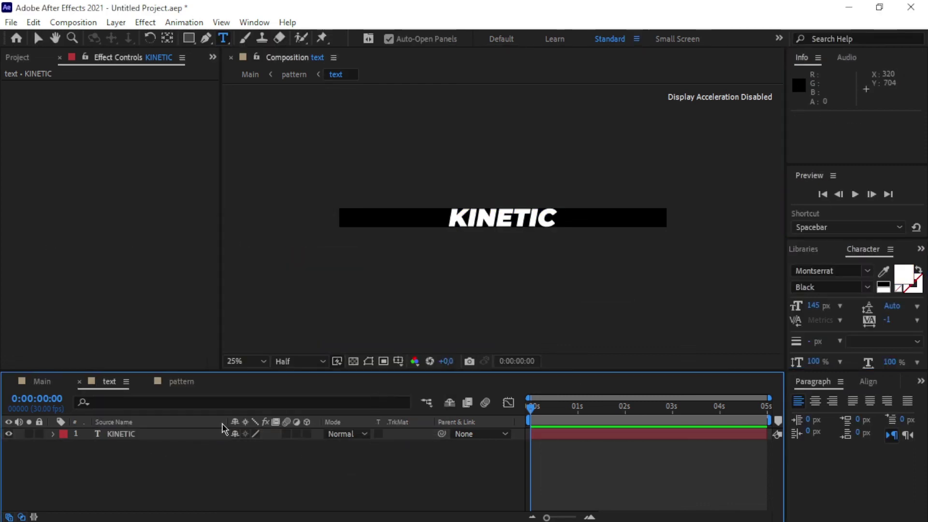
left_click(41, 382)
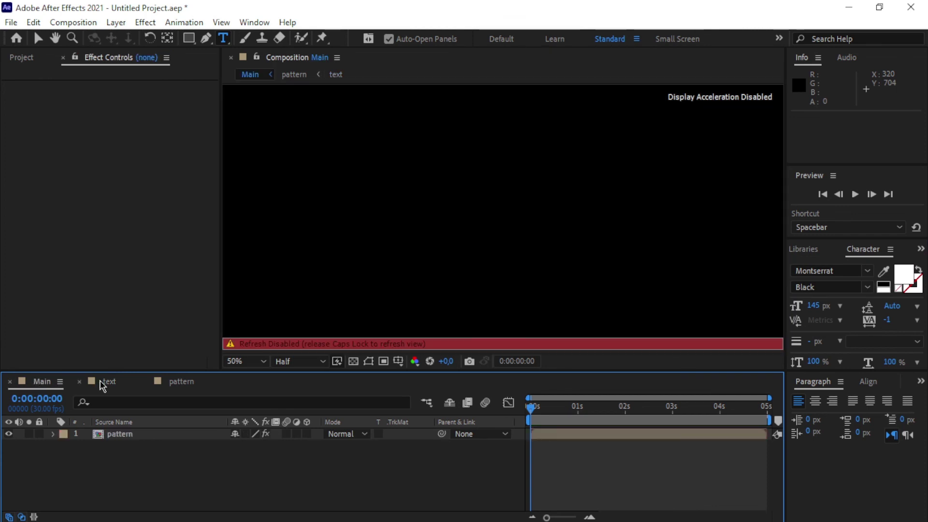
Turn Caps Lock off so the Main comp viewer renders the white KINETIC cylinder.
key("Caps_Lock")
left_click_drag(190, 376, 229, 387)
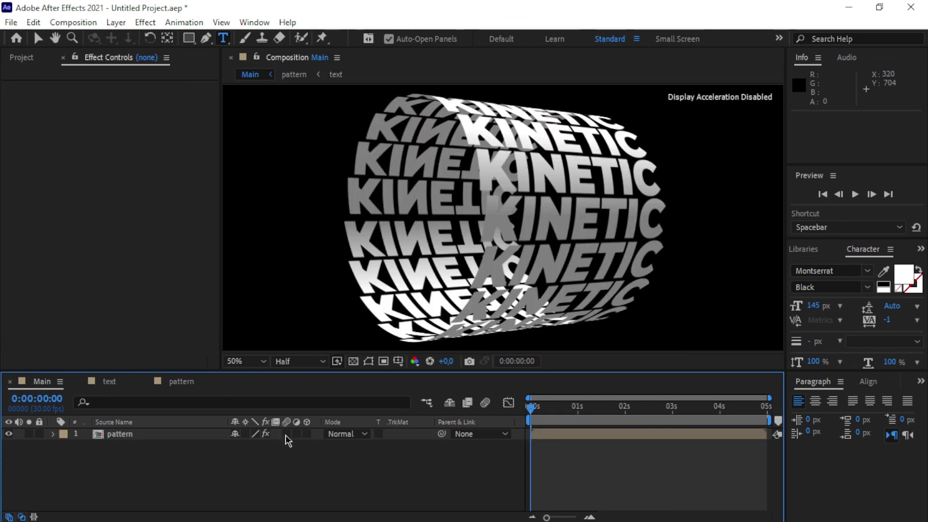